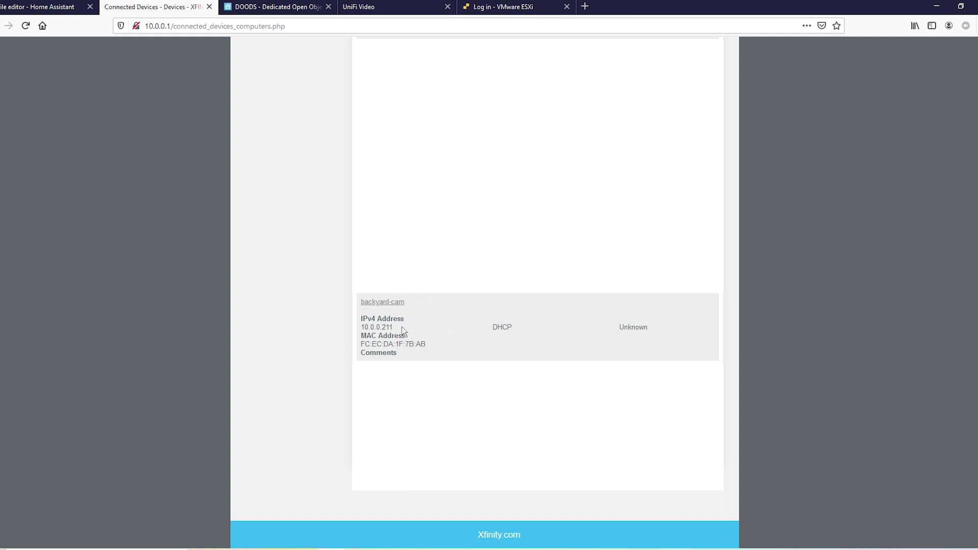
Highlight backyard-cam's IPv4 address 10.0.0.211 in the router's connected devices list.
drag(393, 327, 361, 327)
click(430, 332)
In backyard-cam's UniFi Video settings, keep Standalone mode and confirm the static IP 10.0.0.211.
click(399, 6)
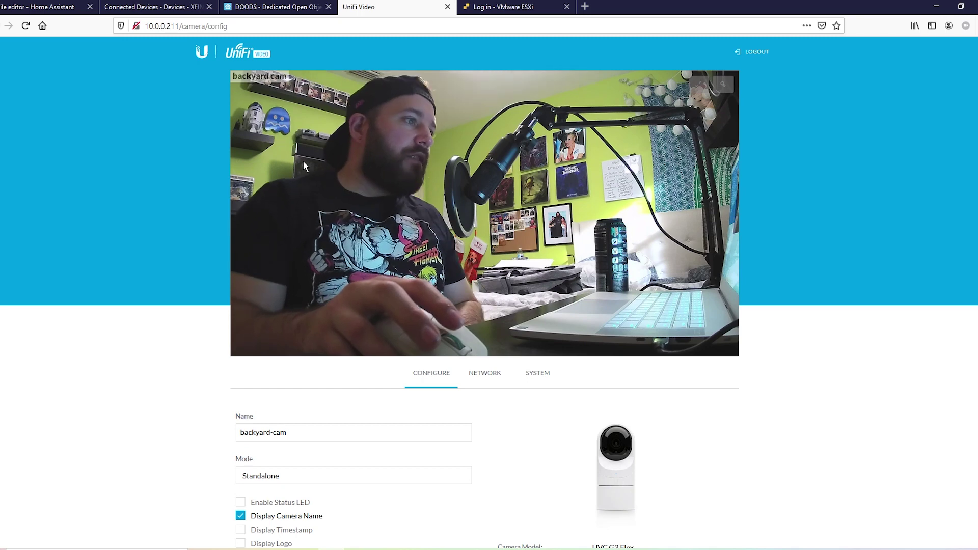
click(378, 478)
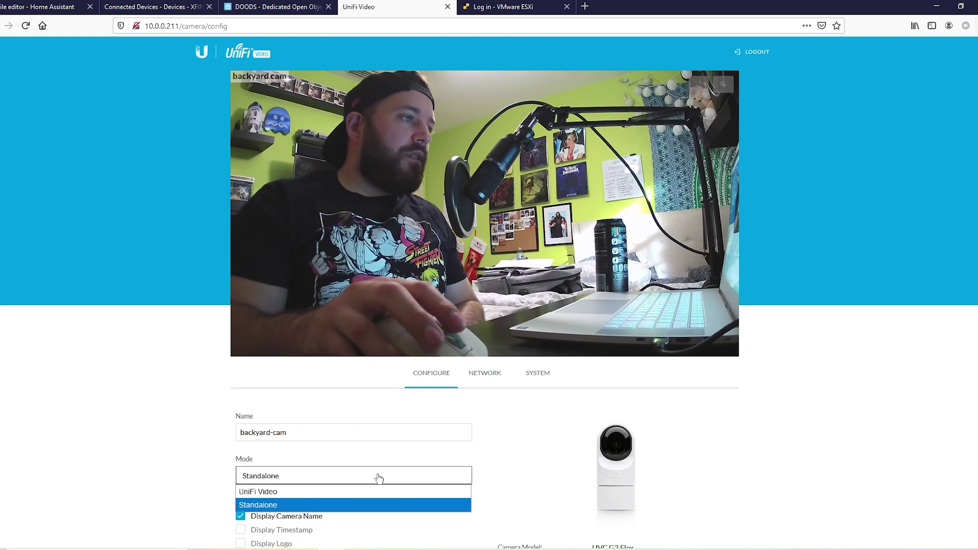
click(322, 503)
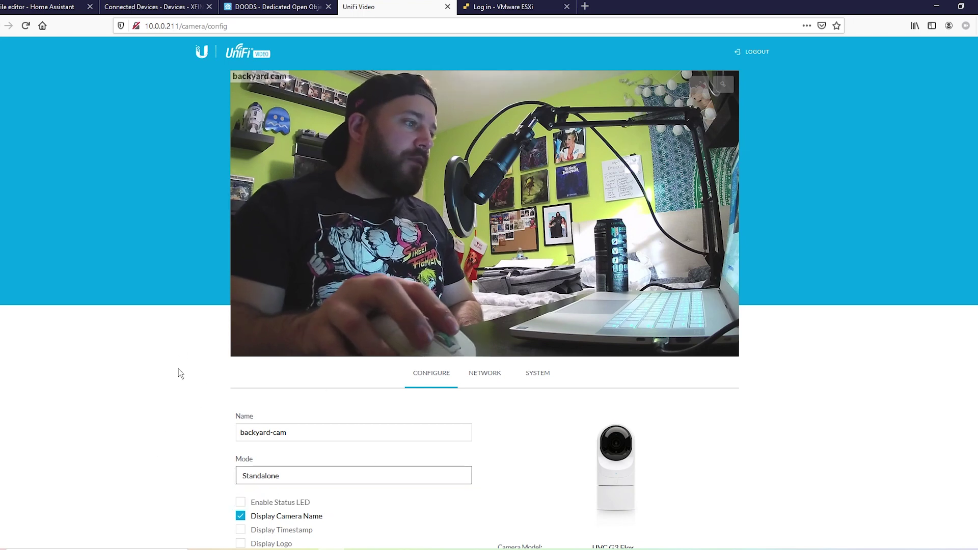
scroll(304, 345, down, 2)
click(482, 321)
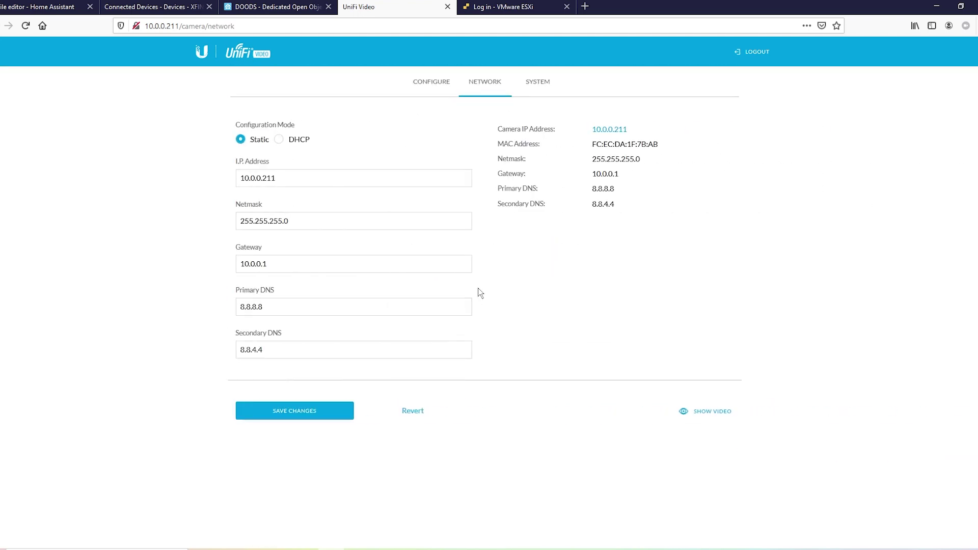
scroll(478, 288, up, 2)
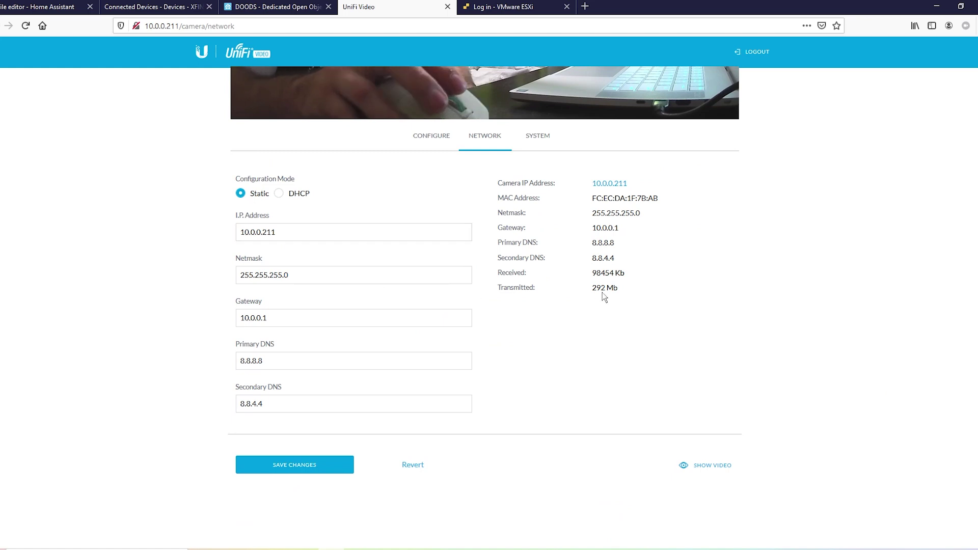
click(440, 140)
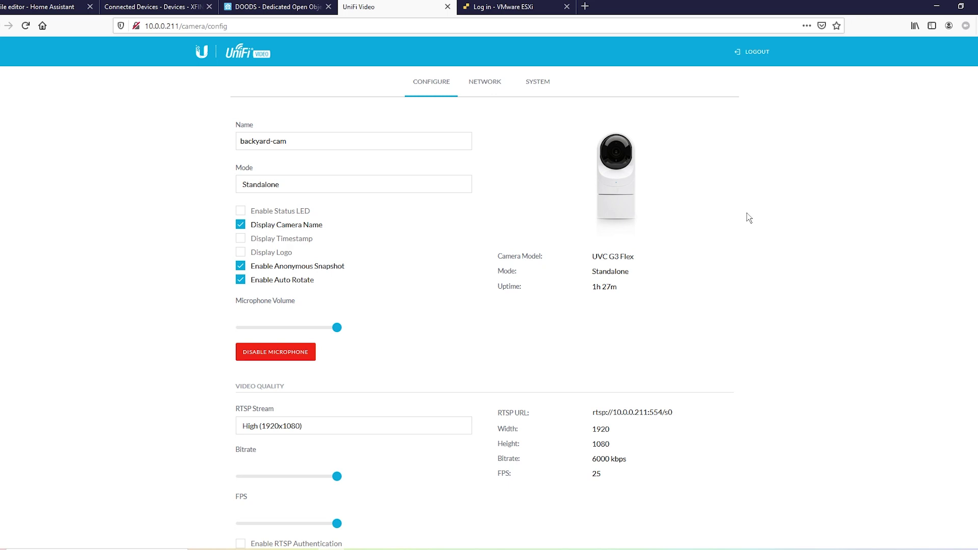
scroll(709, 258, down, 1)
scroll(710, 259, up, 1)
scroll(651, 258, down, 2)
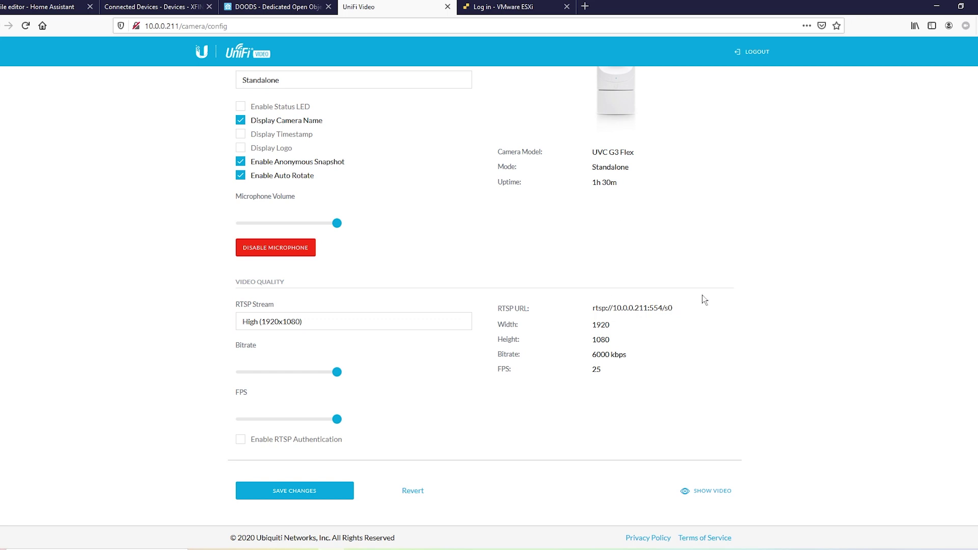
drag(648, 308, 608, 309)
drag(672, 308, 593, 310)
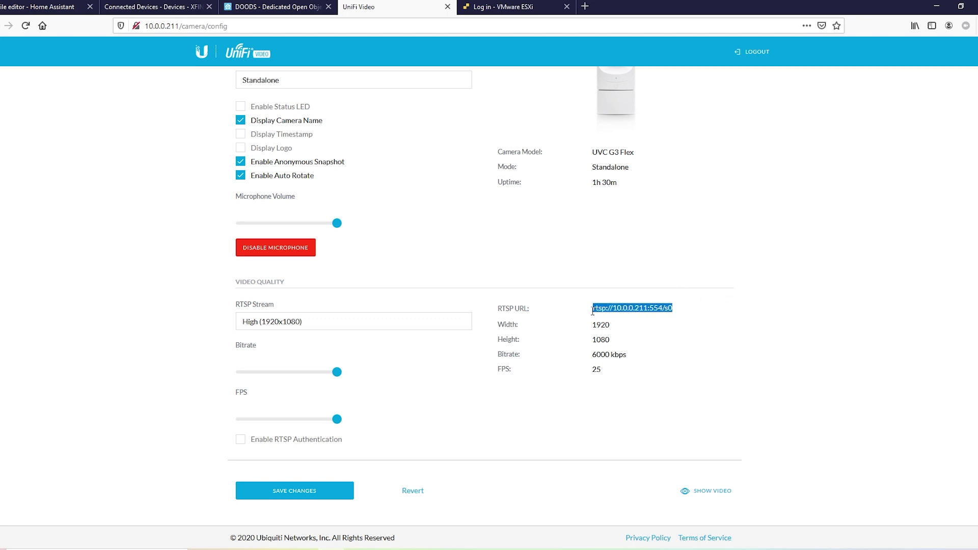
click(713, 310)
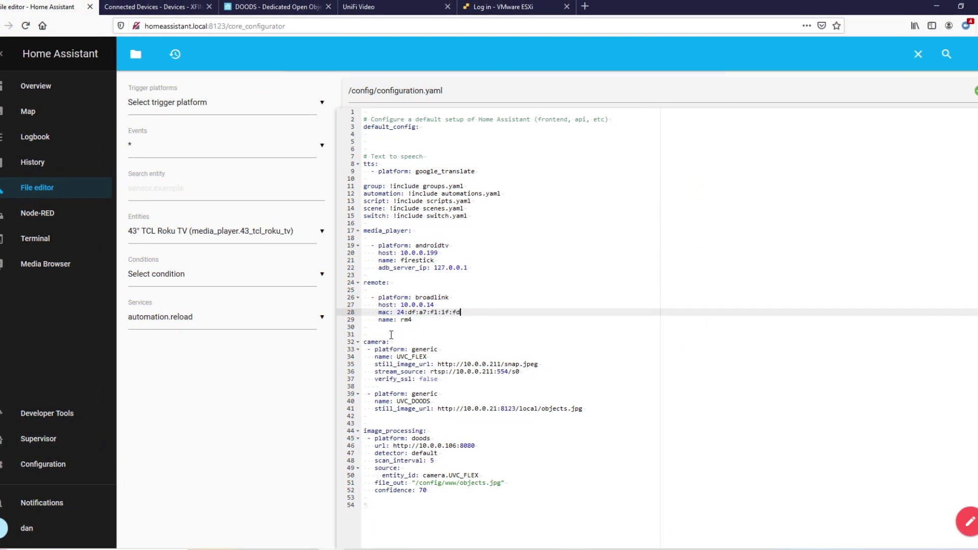
Point out the UVC_FLEX generic camera lines and its snap.jpeg still image URL.
mouse_move(368, 350)
mouse_down()
mouse_move(438, 350)
mouse_move(371, 357)
mouse_up()
click(447, 348)
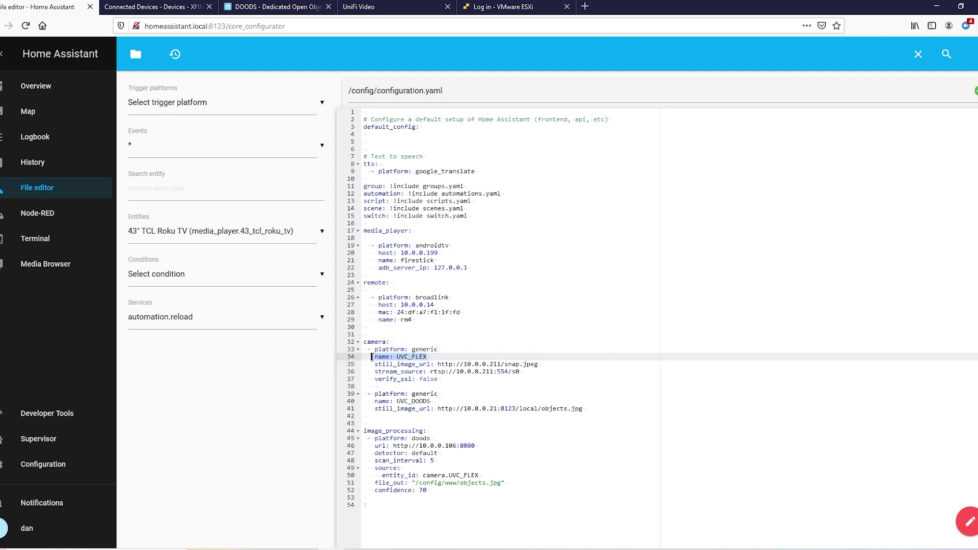
click(450, 360)
drag(543, 364, 504, 363)
click(556, 366)
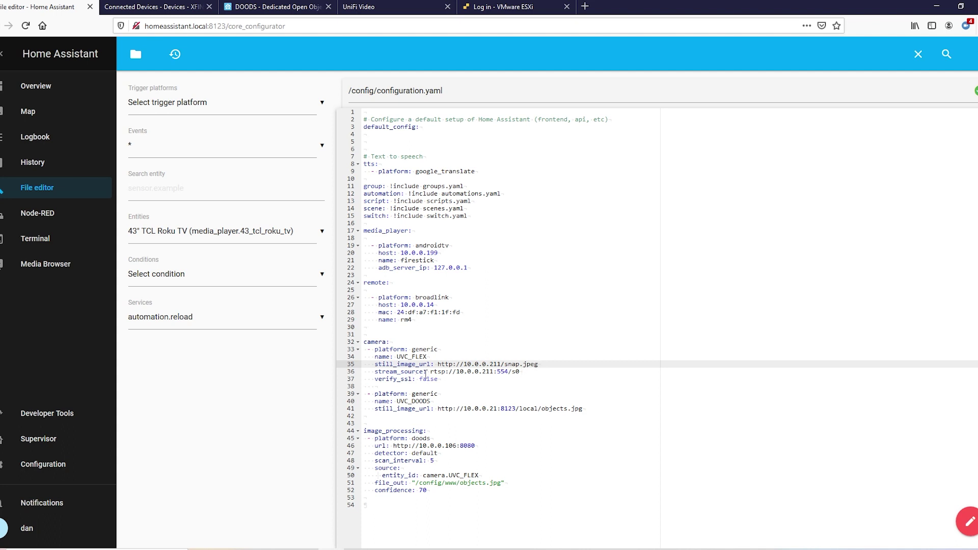
Edit the Overview dashboard's camera view and add a new Picture Entity card.
click(56, 87)
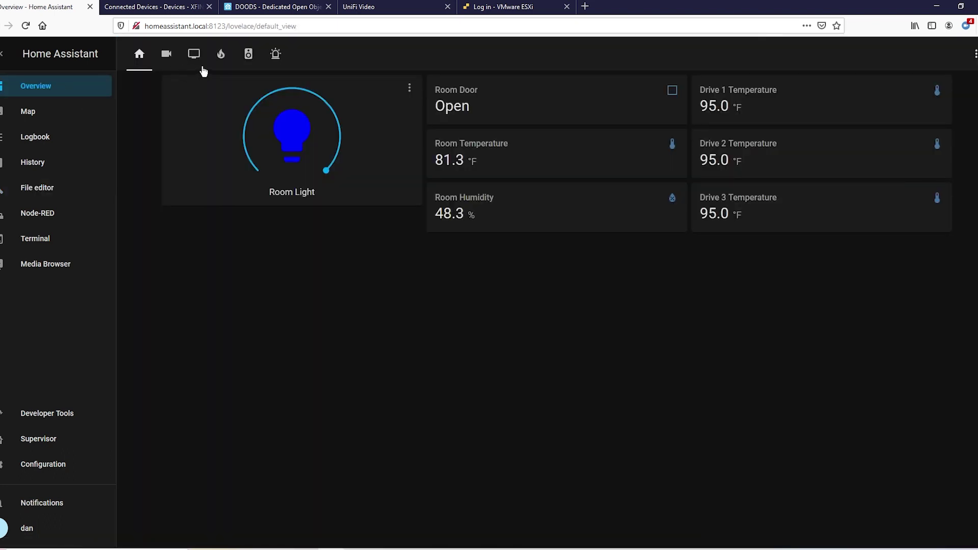
click(168, 56)
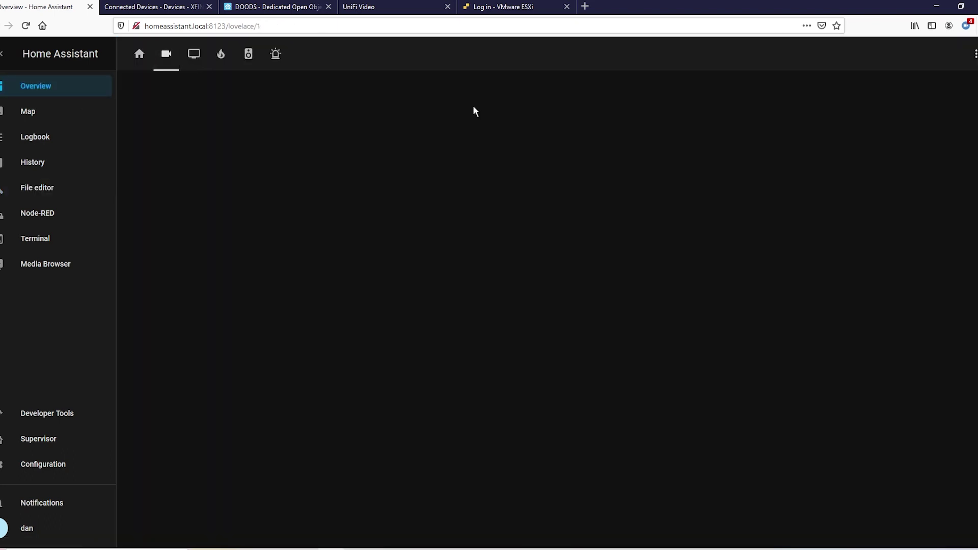
click(974, 60)
click(967, 84)
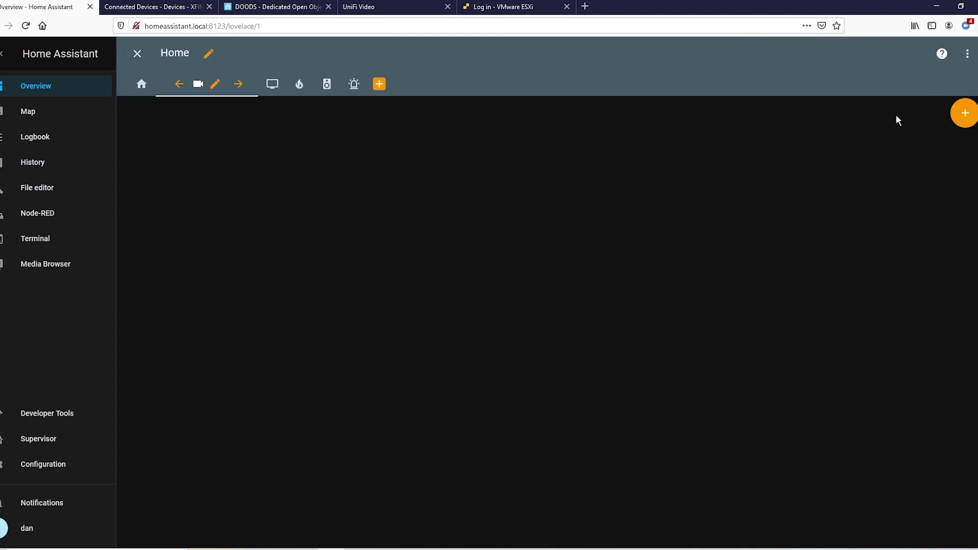
click(964, 113)
scroll(469, 328, down, 2)
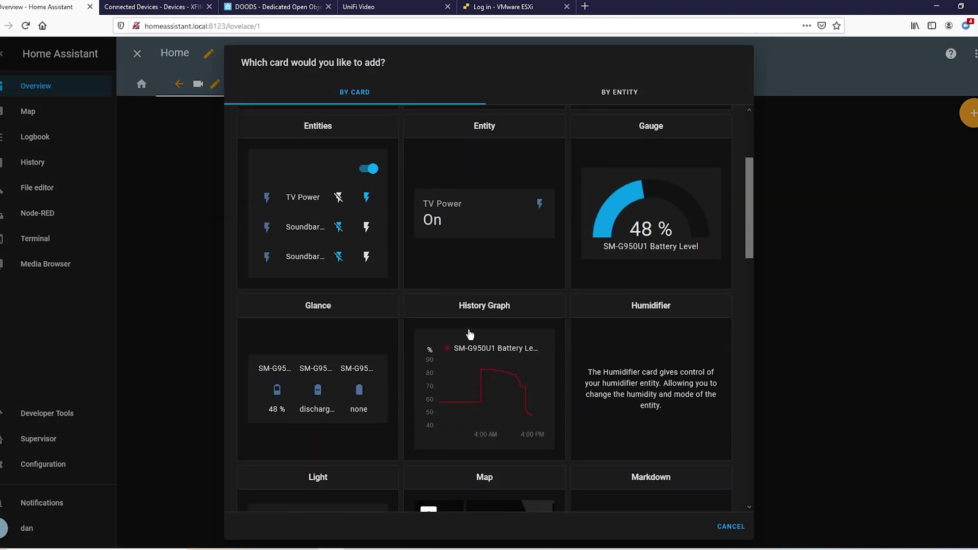
scroll(470, 334, down, 10)
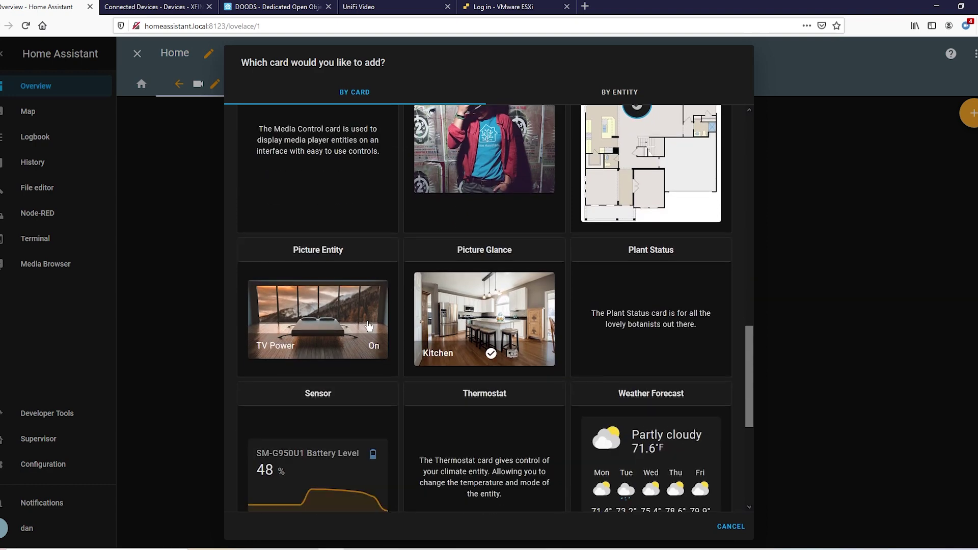
click(321, 315)
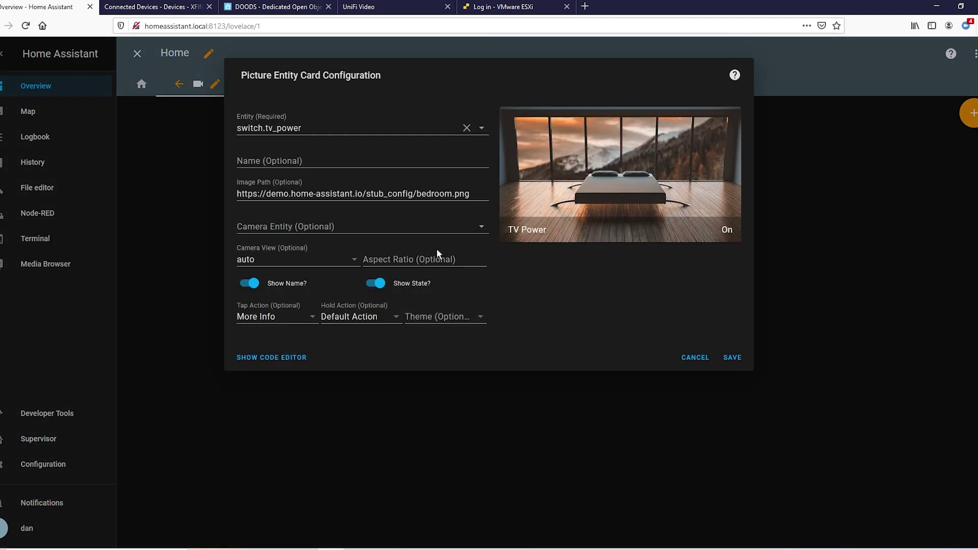
Set the card to camera.uvc_flex with no image path and live camera view, and save it.
click(435, 128)
scroll(379, 263, down, 5)
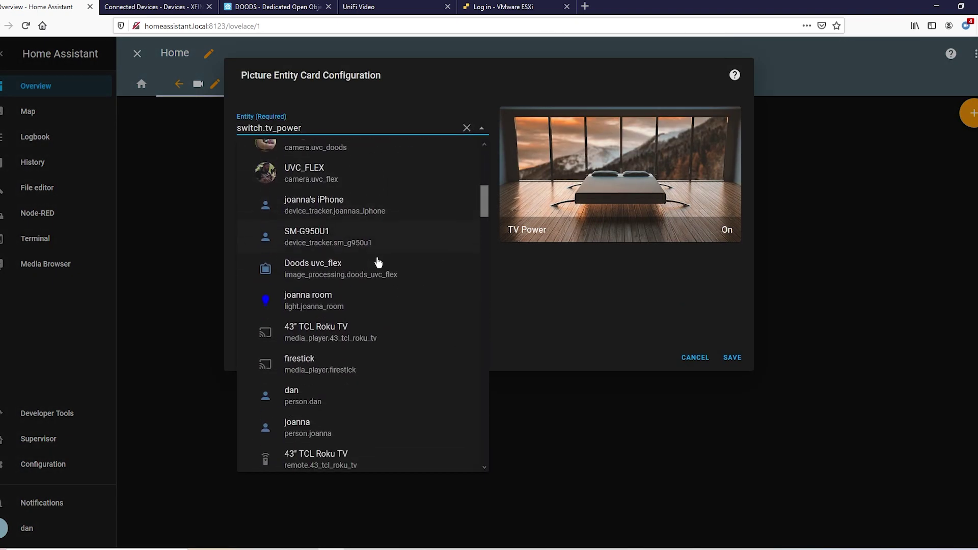
scroll(363, 231, up, 1)
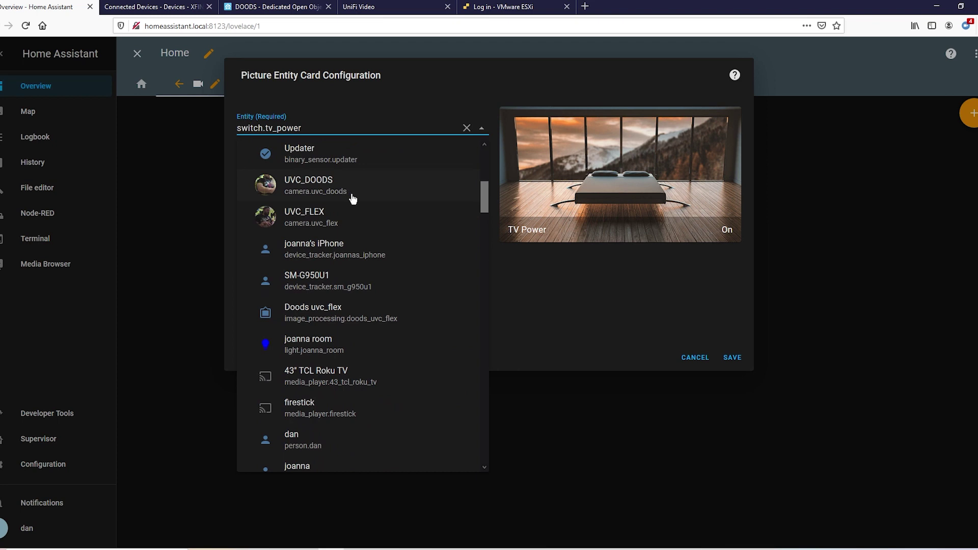
click(363, 222)
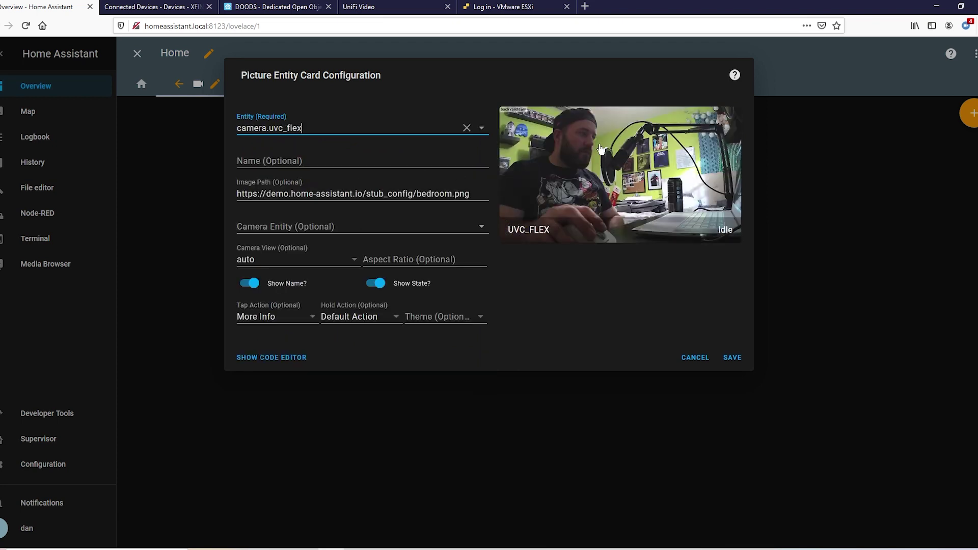
drag(471, 194, 231, 192)
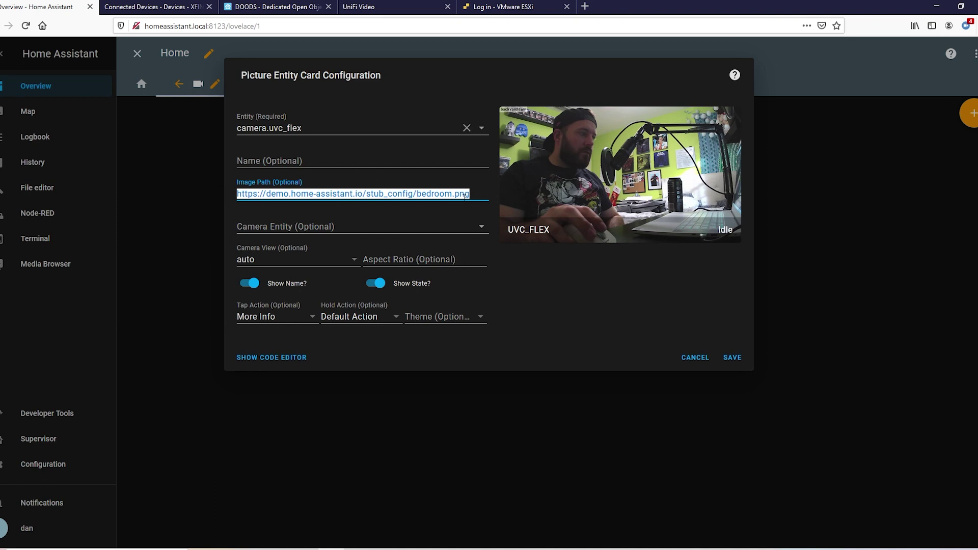
key(BackSpace)
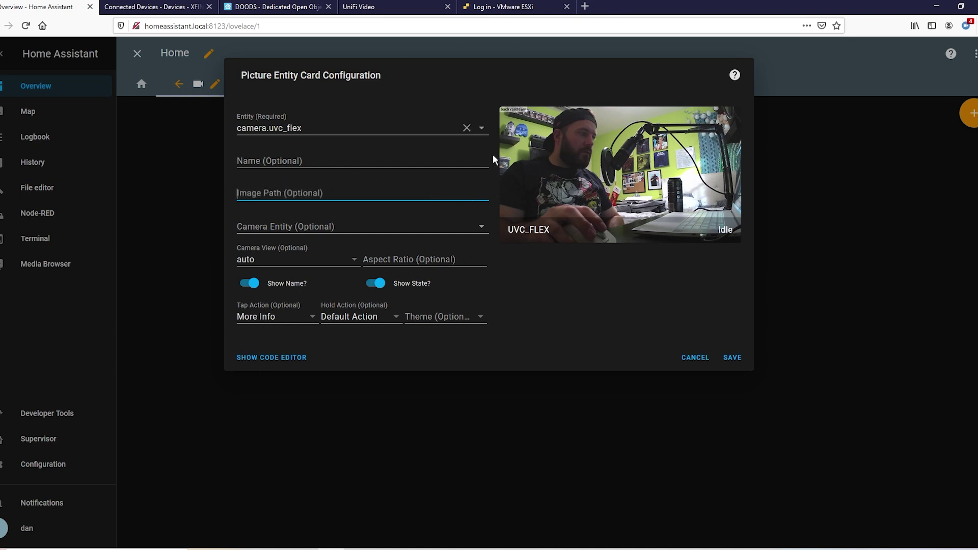
click(307, 259)
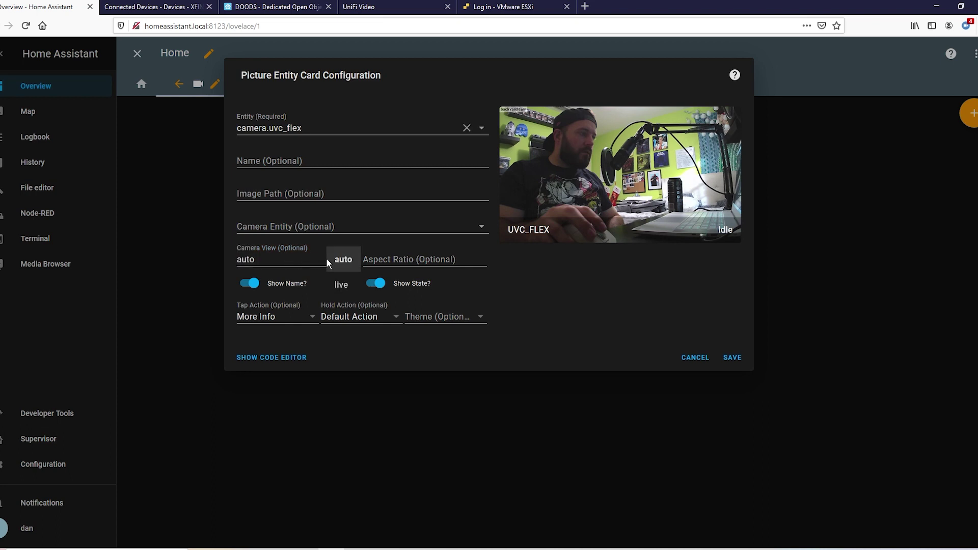
click(340, 289)
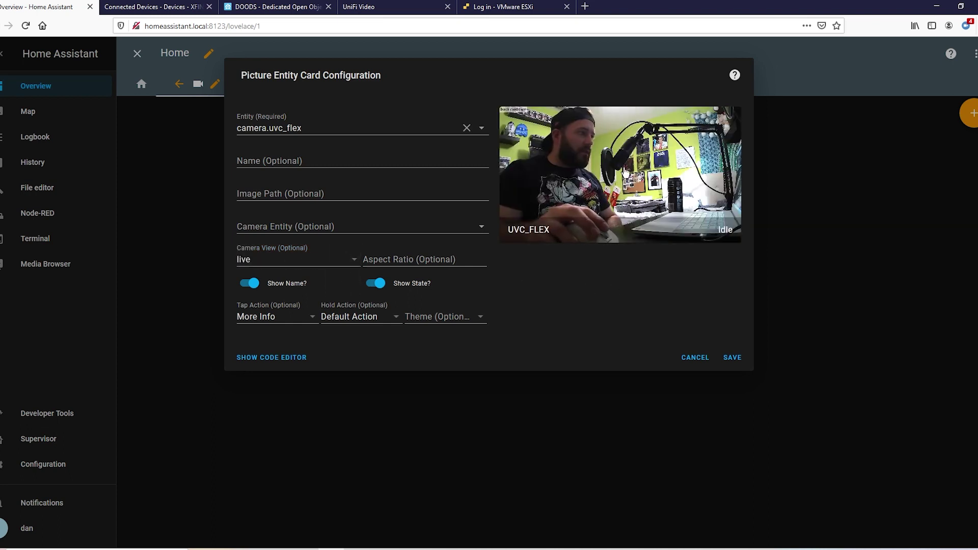
click(738, 359)
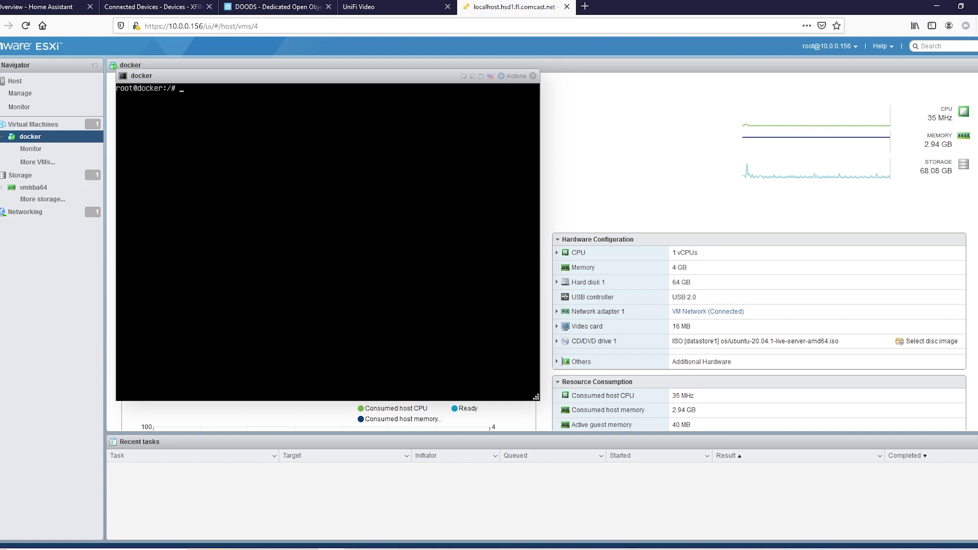
Pull snowzach/doods:latest and begin a docker run publishing port 8080:8080.
text(docker pull snowzach/doods:latest)
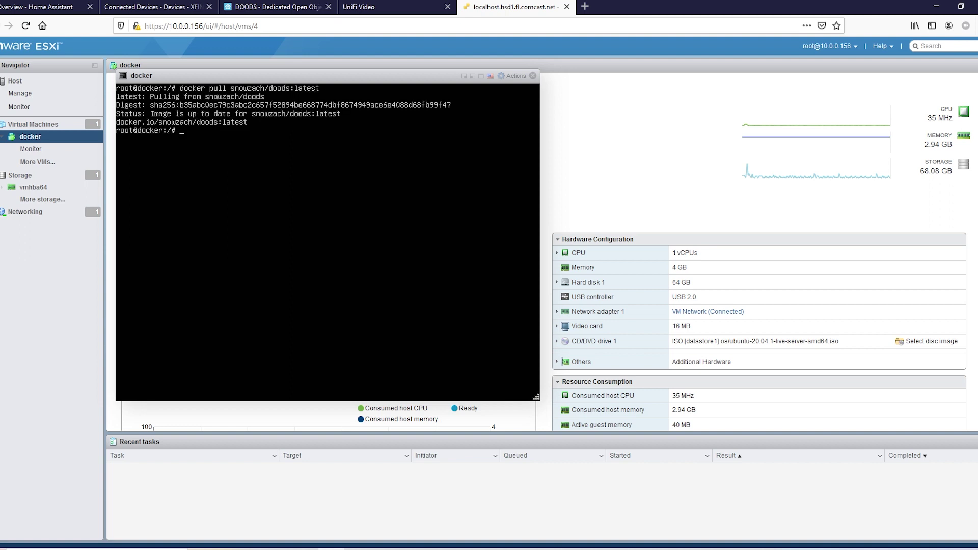
text(docker )
text(run)
text( -p 80)
text(80"8)
key(BackSpace)
key(BackSpace)
text(:8-)
text(080)
text( snow)
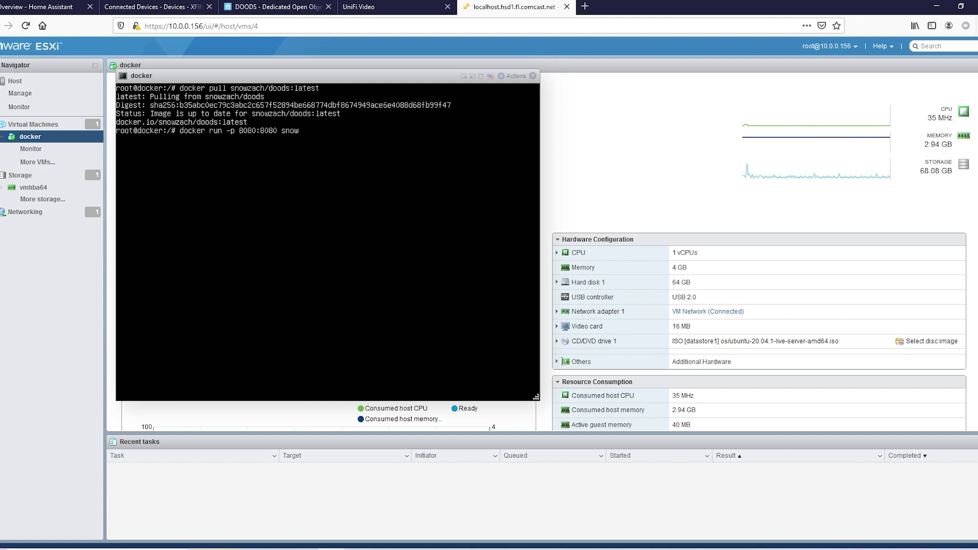
text(zach/doods:latest)
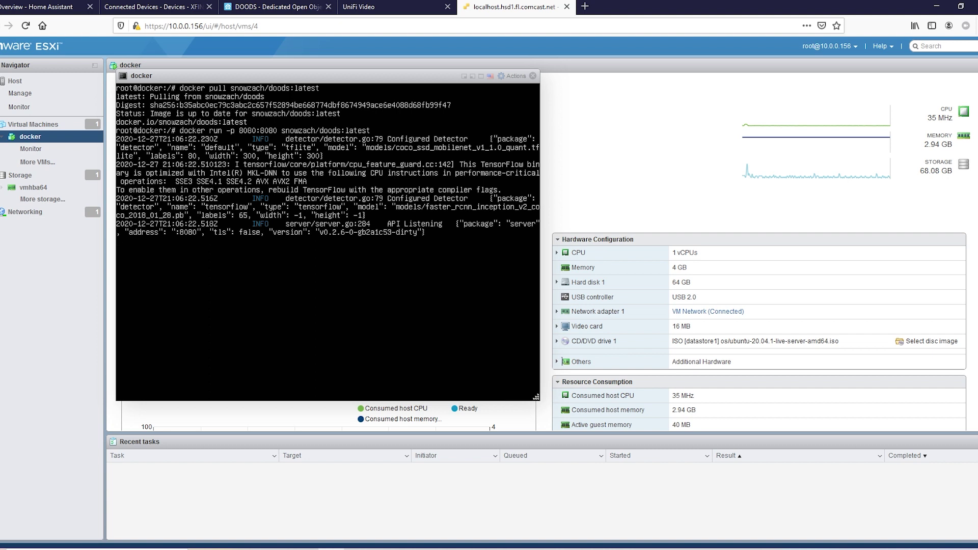
Stop the DOODS server, rename container 16ab30a0ede5 to doods, and run docker start doods.
key(ctrl+c)
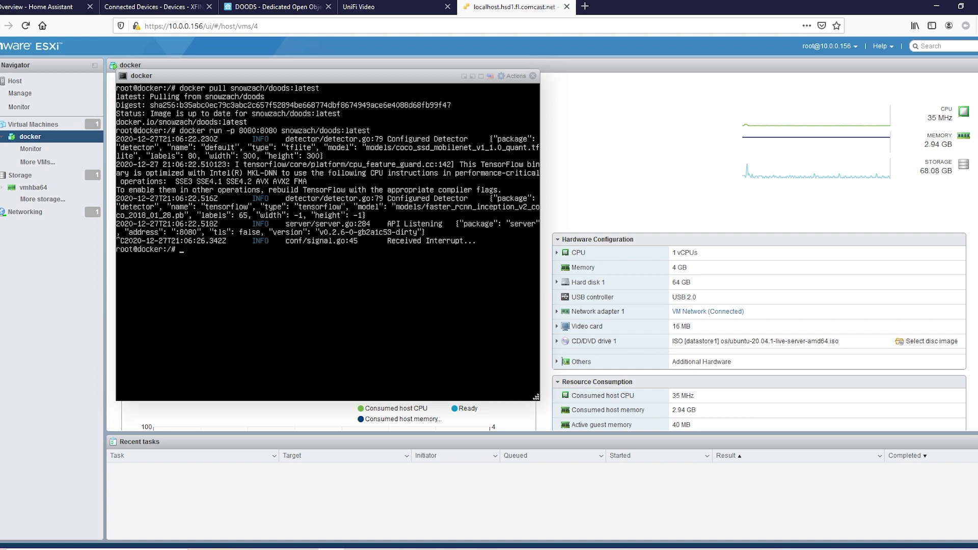
text(docker container ls -a)
key(Return)
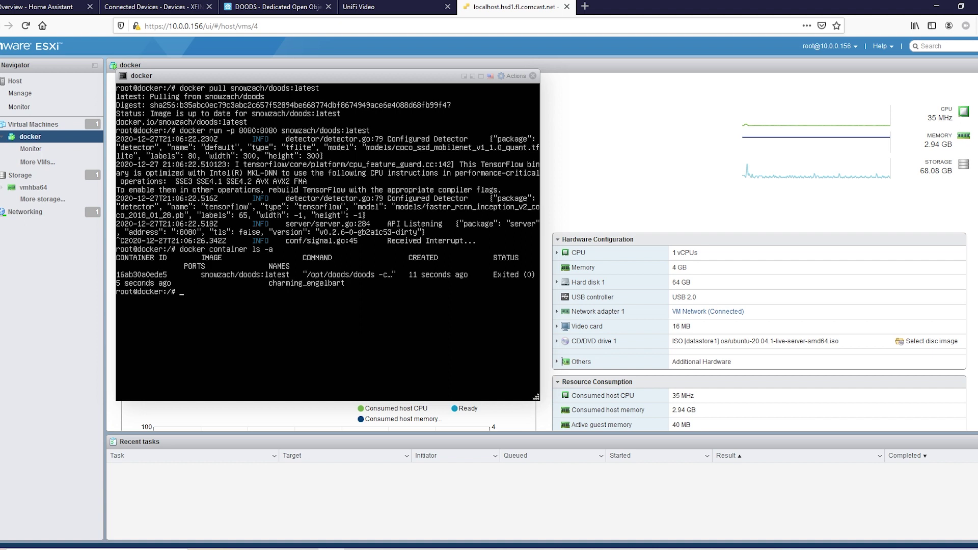
text(docker)
text( rename 16ab30a0ede)
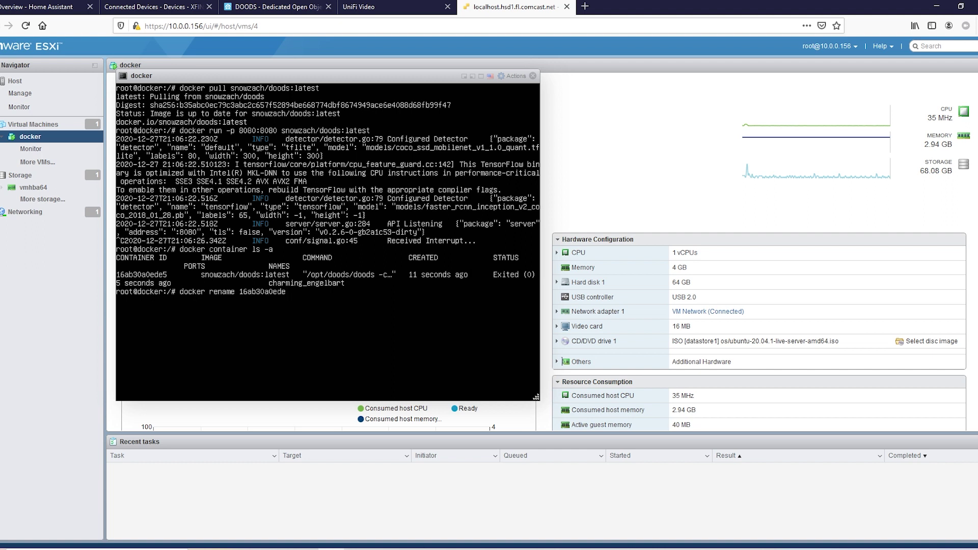
text(5 doods)
key(Return)
text(docker container )
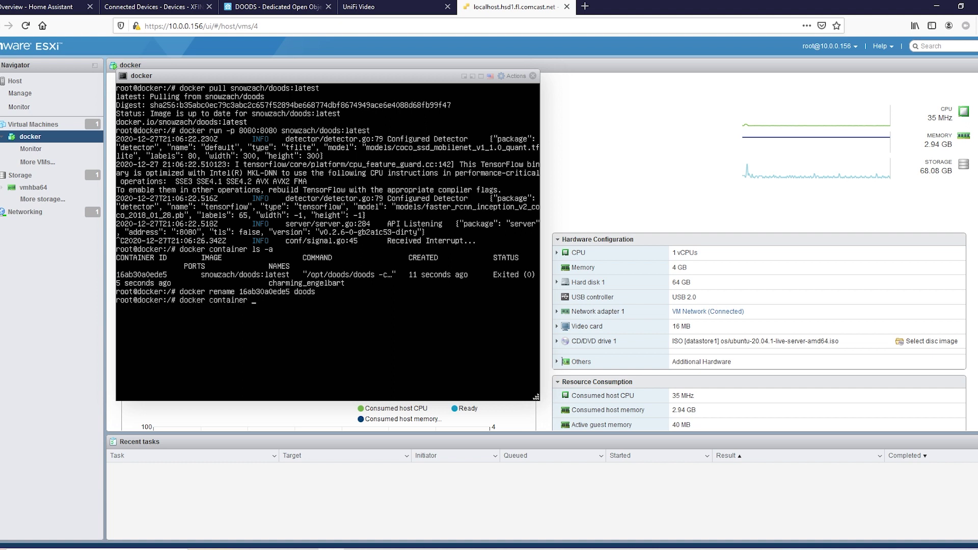
text(ls -a)
key(Return)
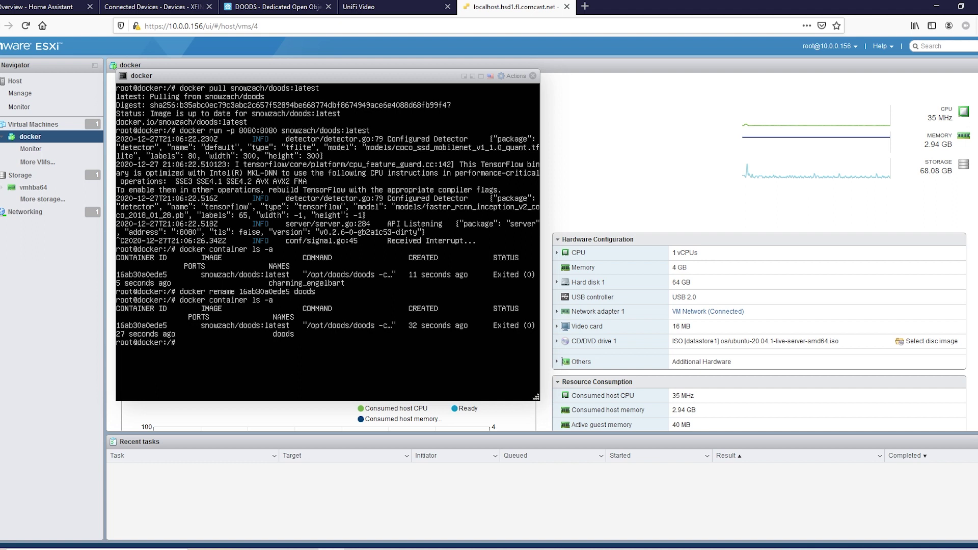
text(docker start doods)
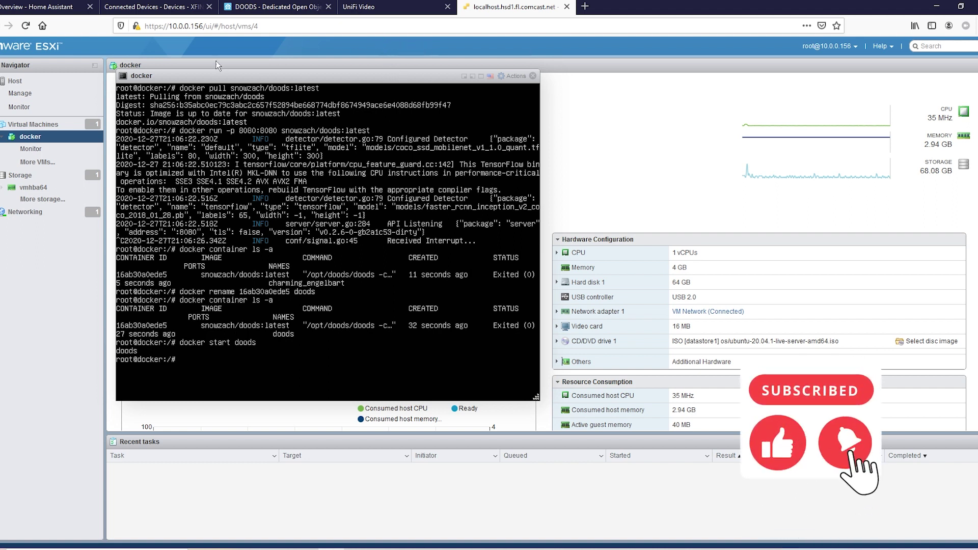
Scroll through the Configuration Variables on the DOODS integration documentation page.
click(270, 6)
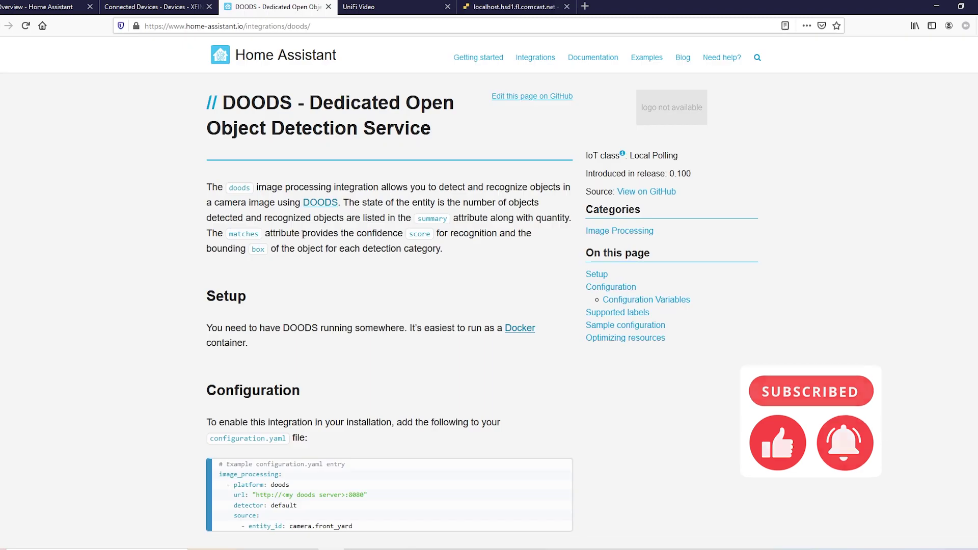
scroll(328, 272, down, 5)
scroll(337, 262, up, 5)
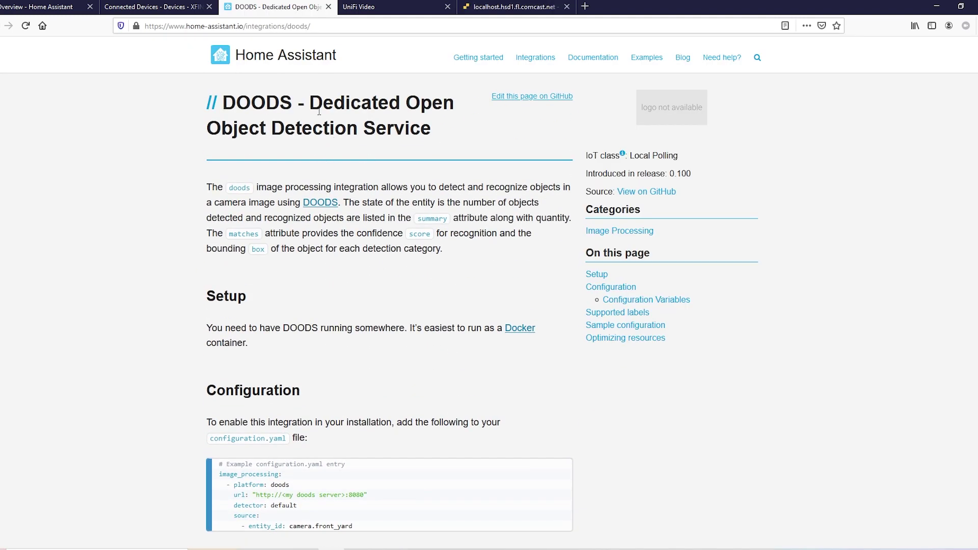
scroll(344, 285, down, 7)
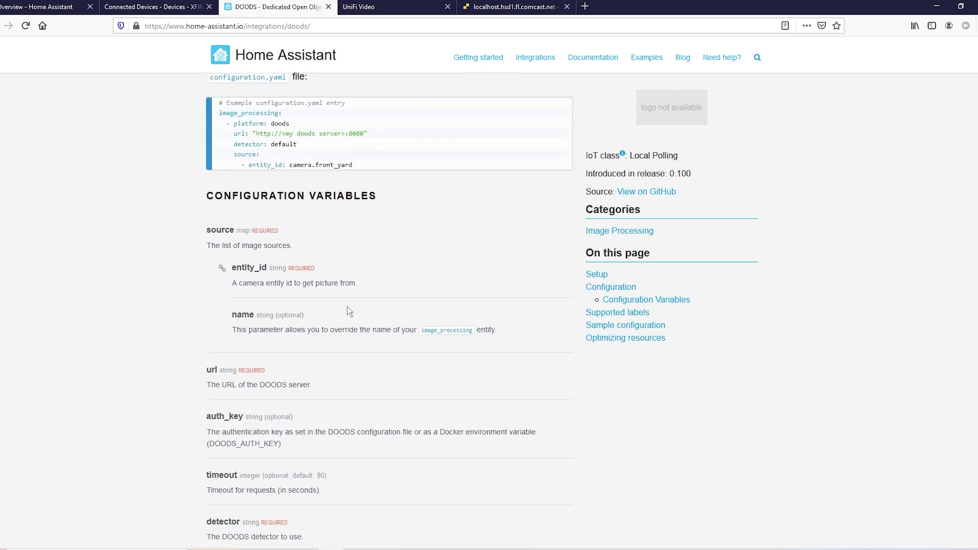
scroll(350, 311, down, 10)
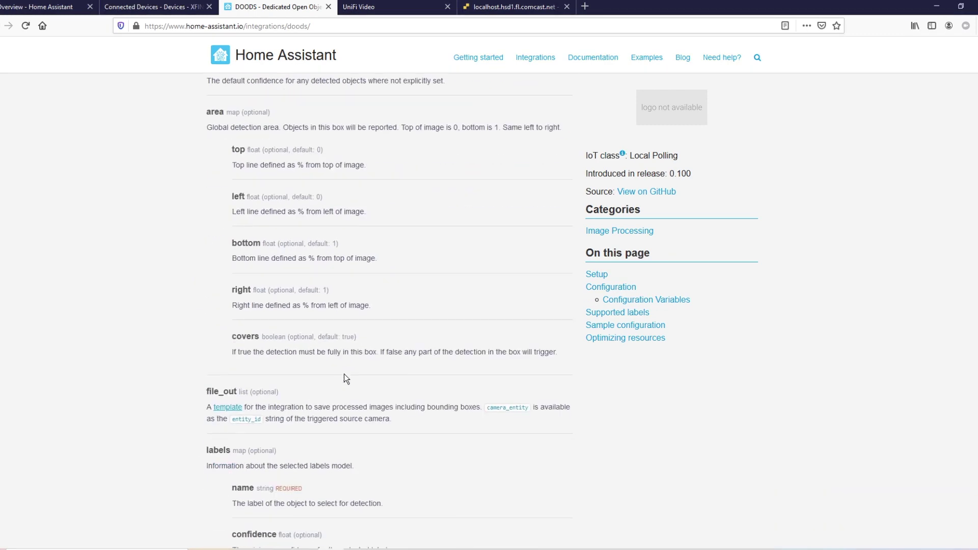
scroll(346, 378, down, 10)
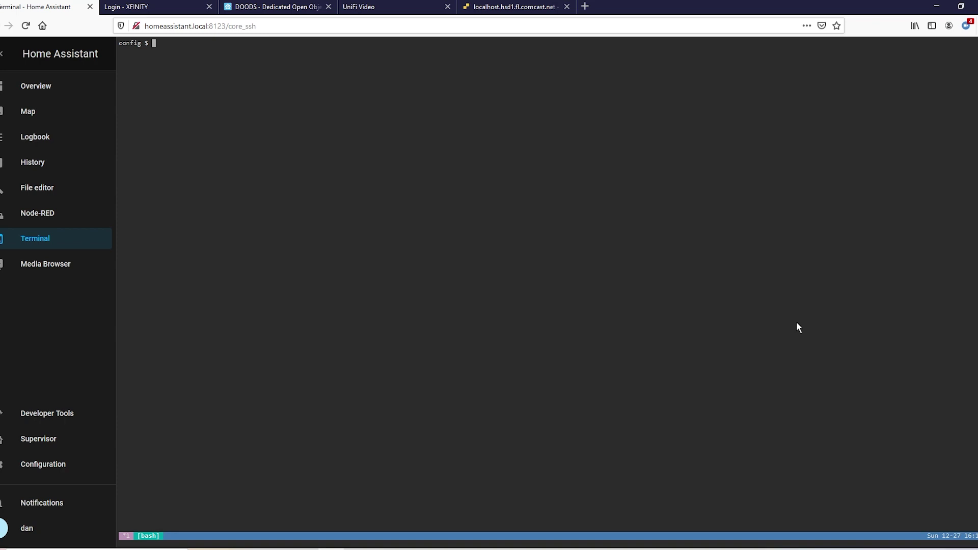
Move up to the filesystem root with cd .. twice and list its contents.
text(cd ..)
key(Return)
text(cd ..)
key(Return)
text(ls)
key(Return)
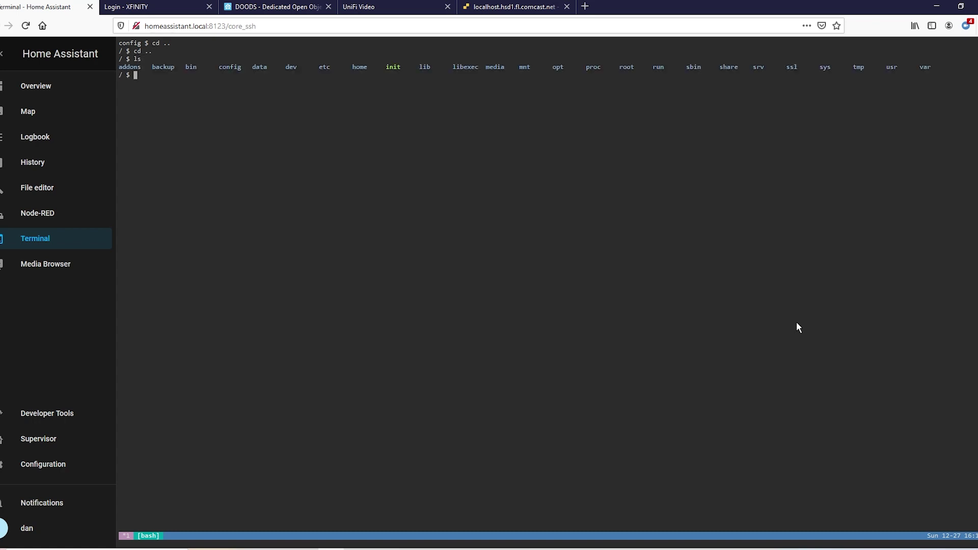
Enter the config folder and list it, finding www already exists so mkdir www is discarded.
text(cd .onfig)
key(Return)
text(ls)
key(Return)
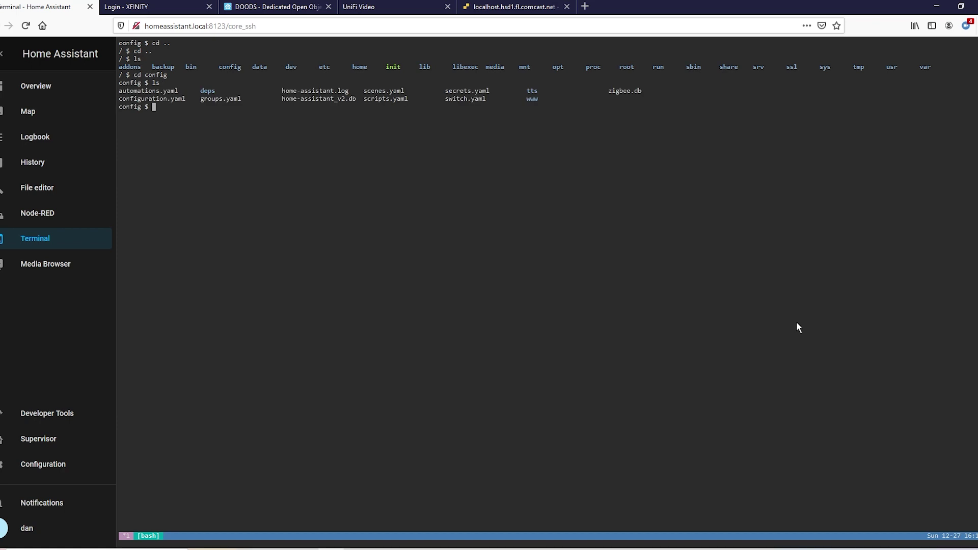
text(mkdir www)
key(BackSpace)
key(BackSpace)
key(BackSpace)
key(BackSpace)
key(BackSpace)
key(BackSpace)
key(BackSpace)
key(BackSpace)
key(BackSpace)
click(61, 186)
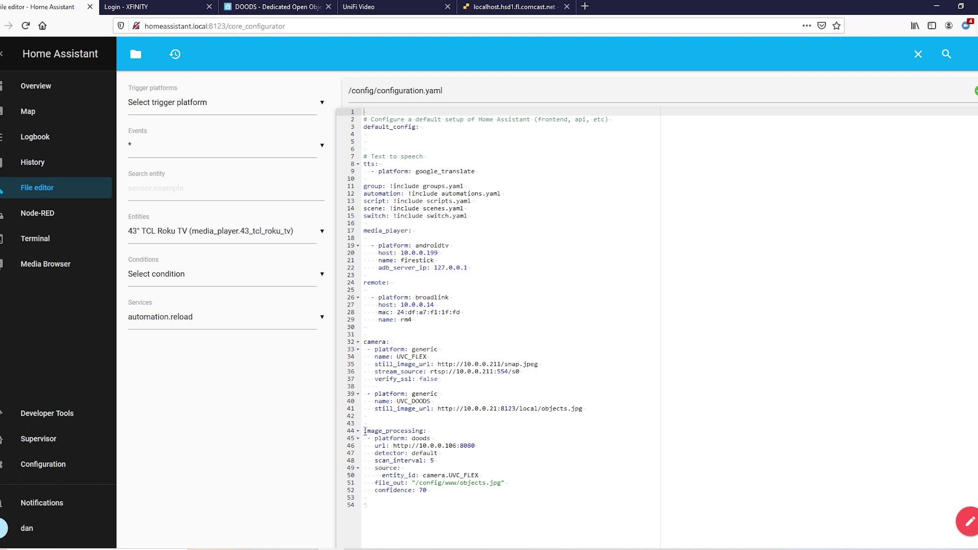
Point out the doods entry's url, detector, scan_interval and confidence lines, then the UVC_DOODS platform line.
drag(363, 431, 437, 431)
click(438, 432)
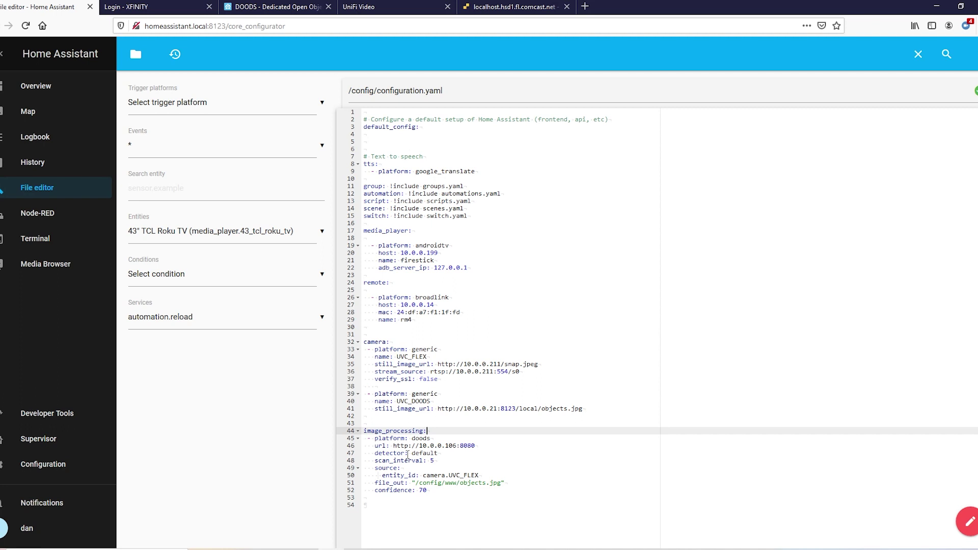
drag(457, 446, 415, 446)
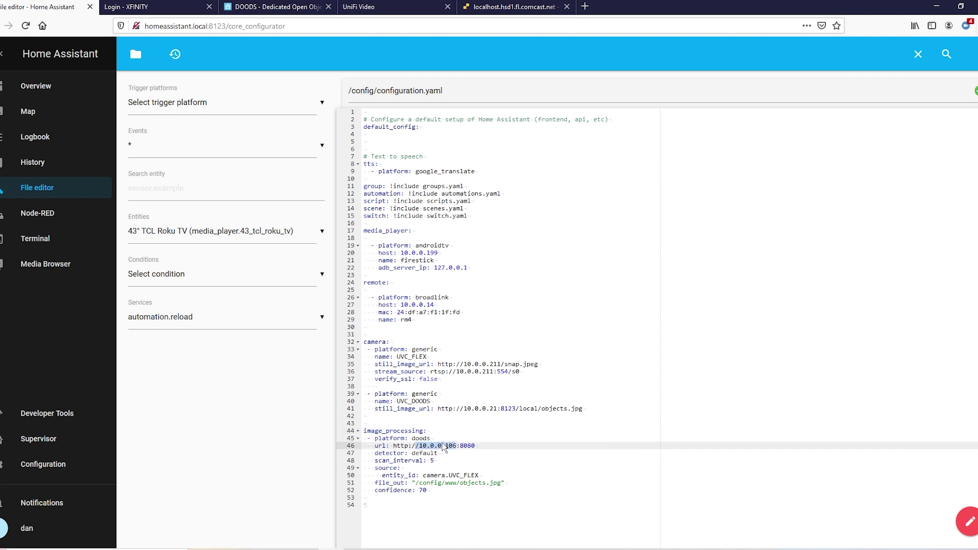
click(440, 453)
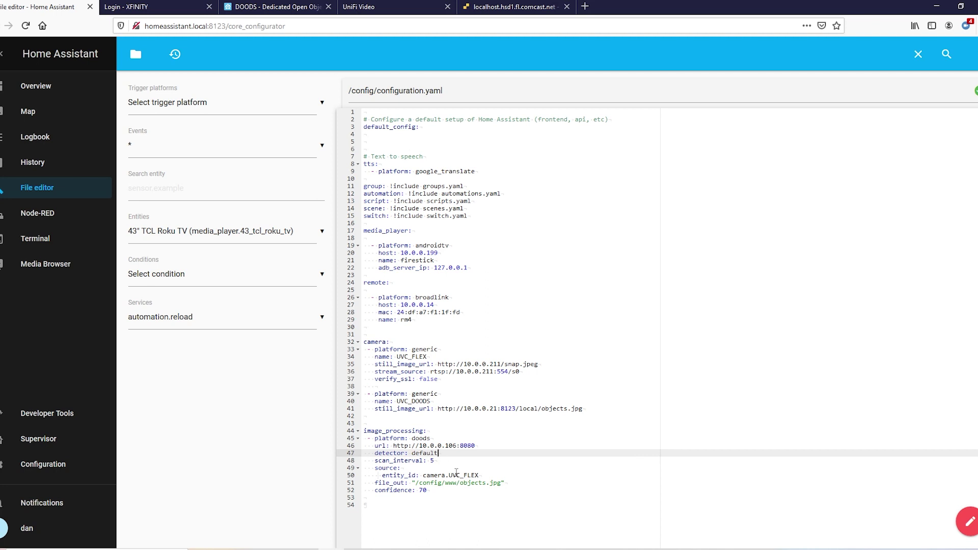
click(446, 461)
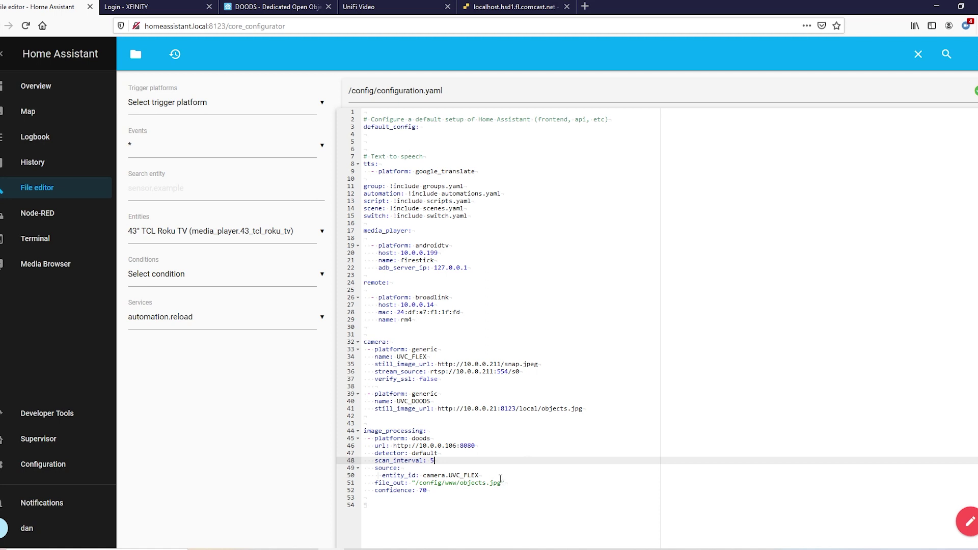
click(437, 492)
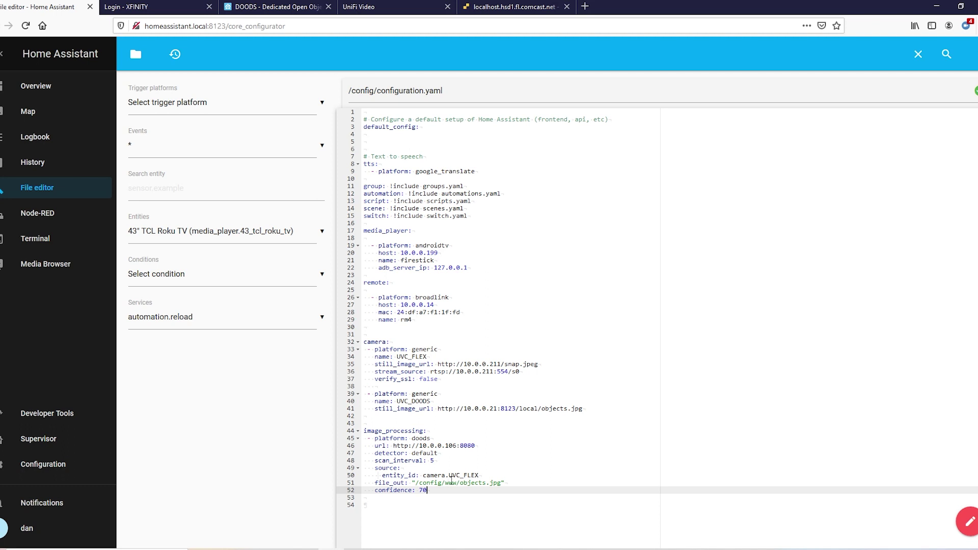
drag(375, 393, 450, 393)
Point out line 41's still_image_url, its host 10.0.0.21:8123 and the file name objects.jpg.
click(450, 393)
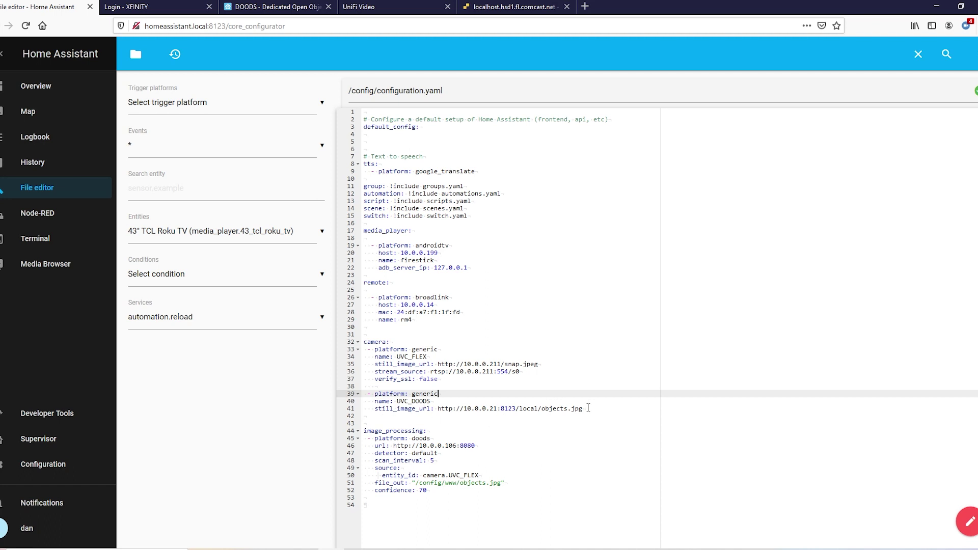
drag(584, 409, 436, 408)
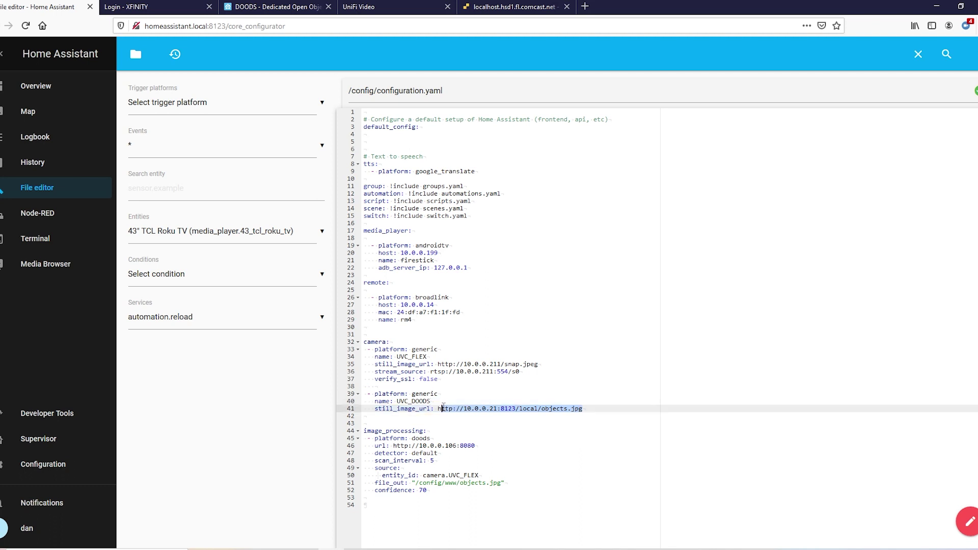
click(599, 409)
drag(516, 408, 464, 409)
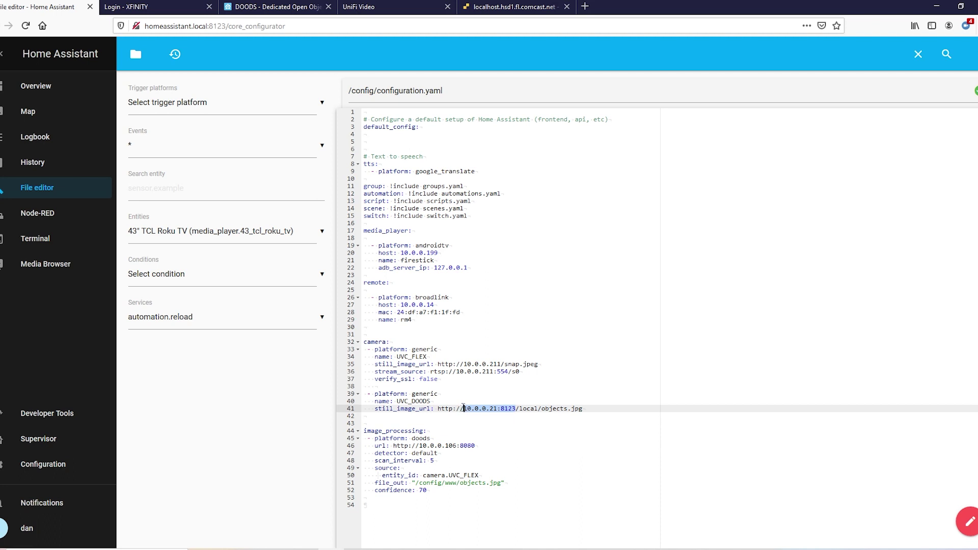
click(540, 408)
drag(584, 409, 542, 409)
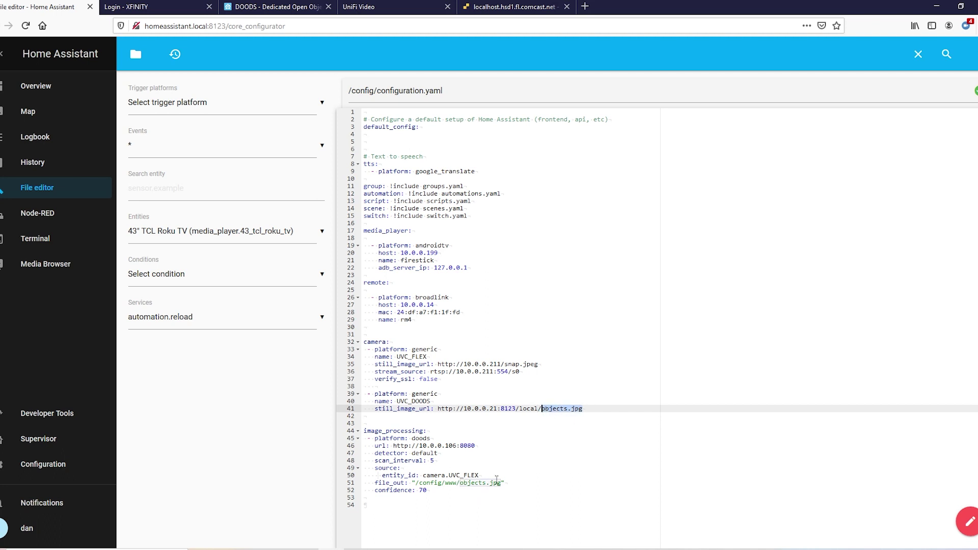
click(591, 413)
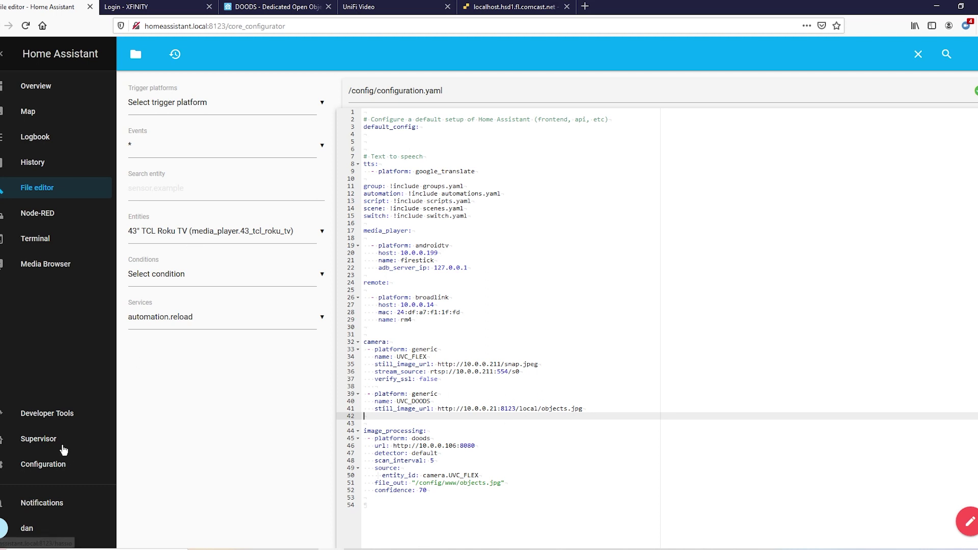
Run Check Configuration in Server Controls, then restart Home Assistant and confirm the restart.
click(65, 464)
scroll(585, 408, down, 6)
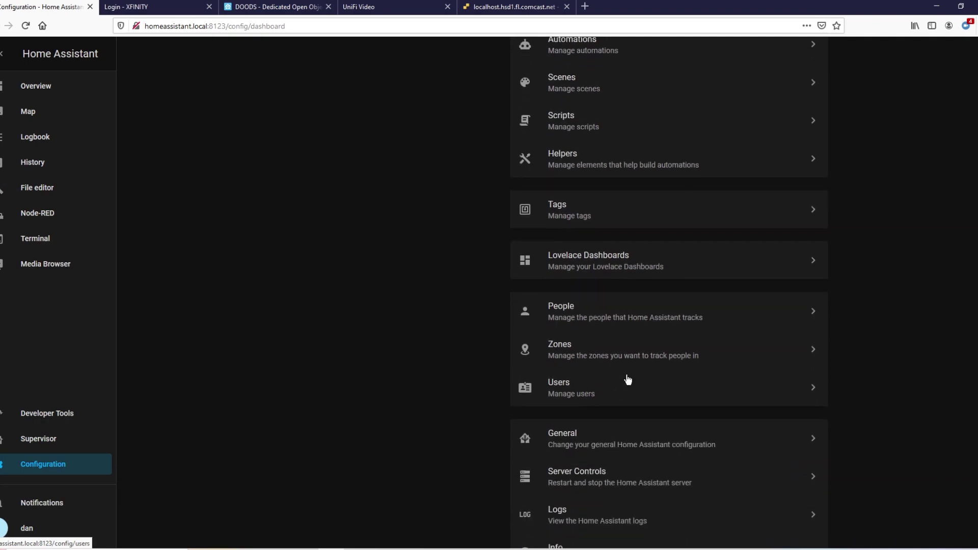
click(616, 414)
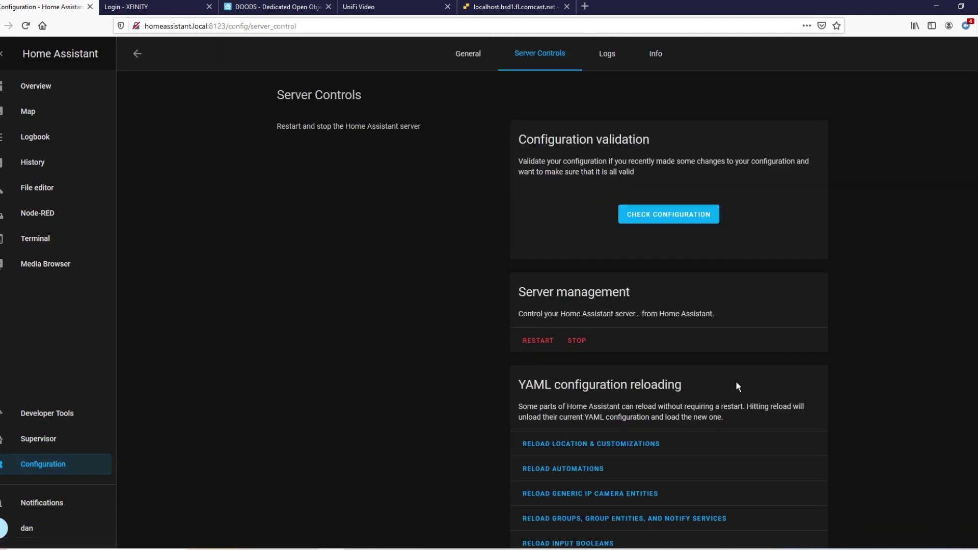
click(696, 223)
click(537, 343)
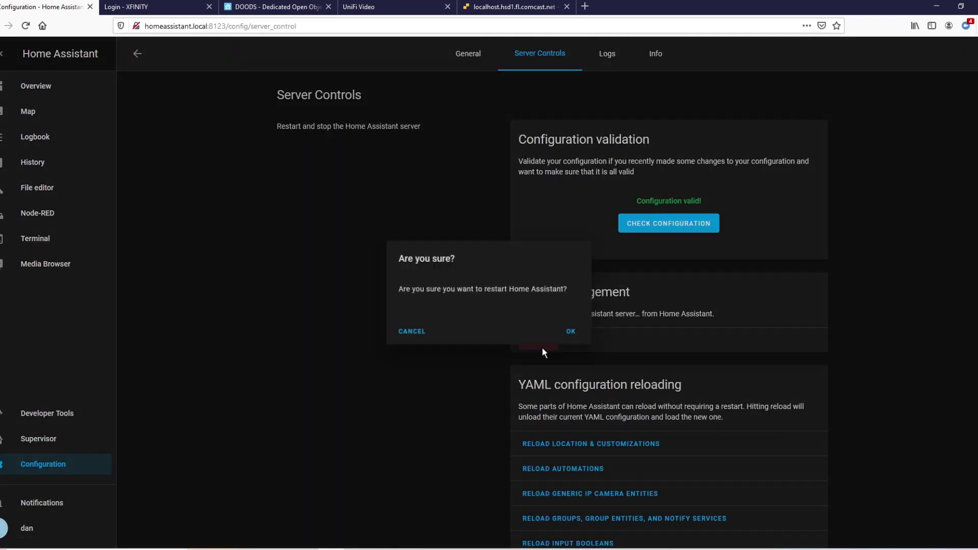
click(564, 334)
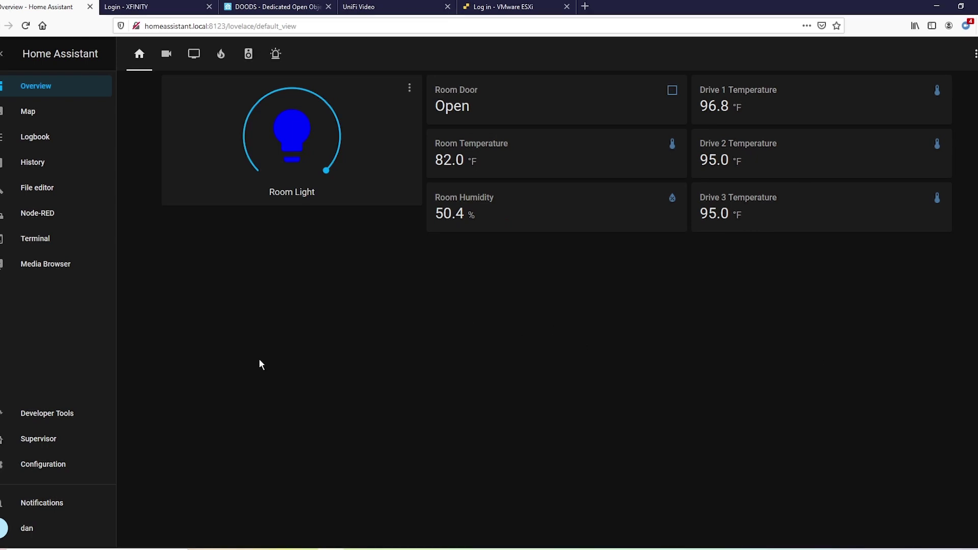
Check image_processing.doods_uvc_flex in Developer Tools States, which shows a person detected at score 73.
click(71, 416)
scroll(458, 357, down, 15)
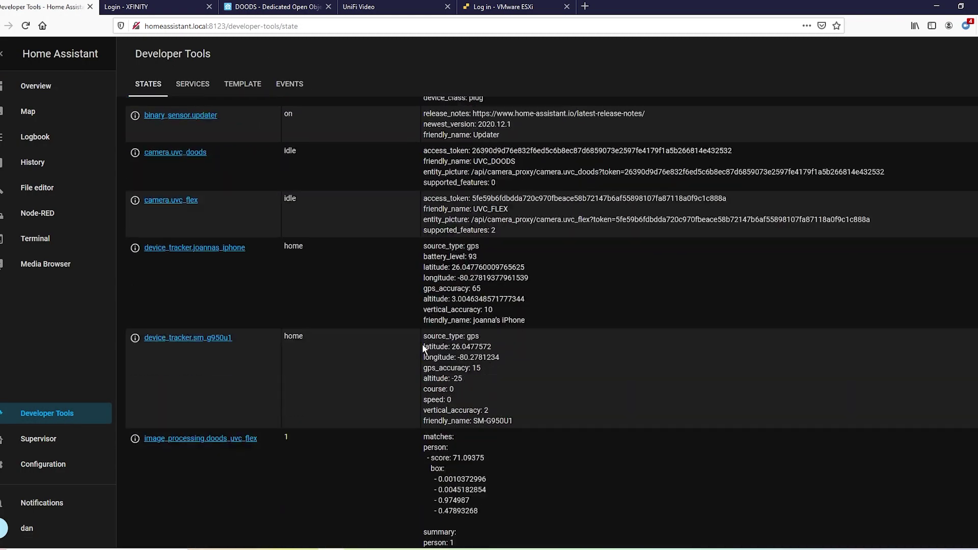
scroll(423, 348, down, 3)
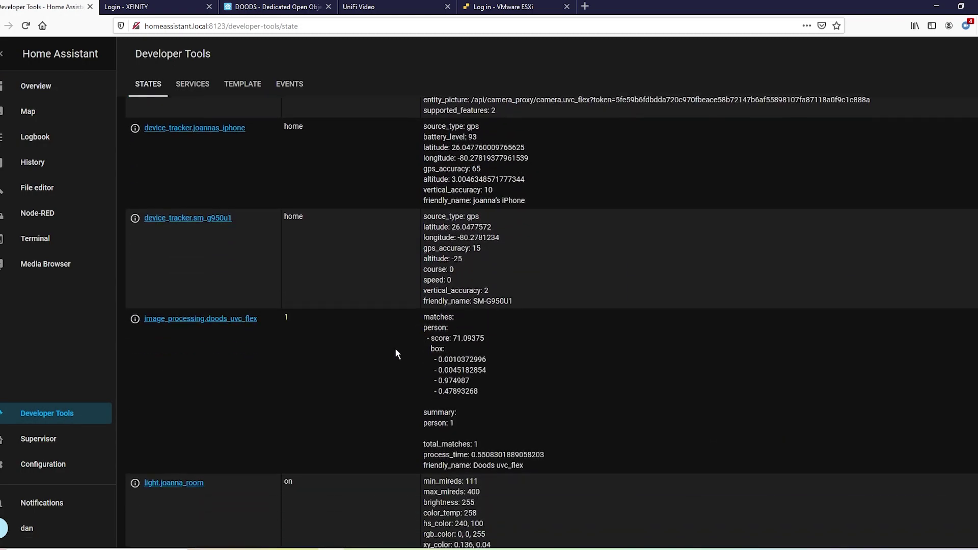
double_click(474, 337)
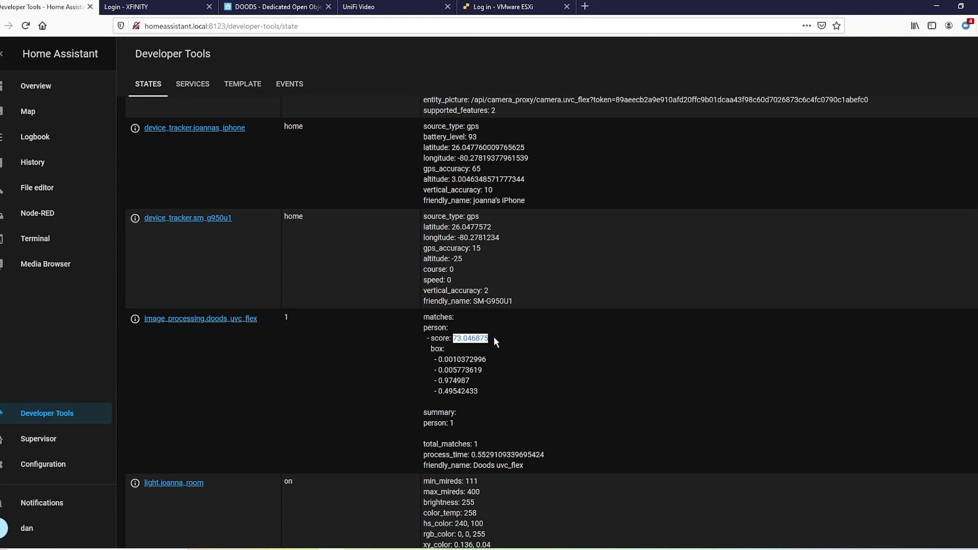
click(496, 339)
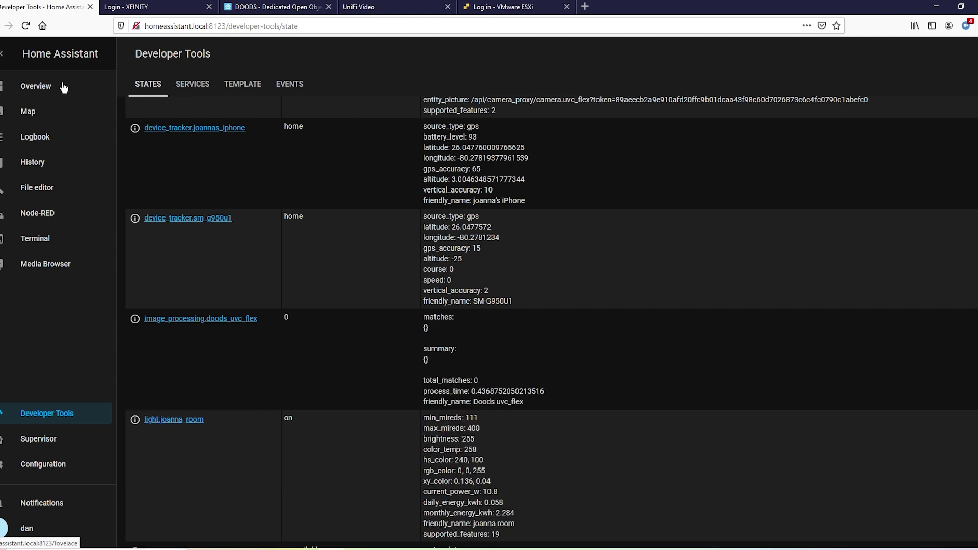
click(50, 186)
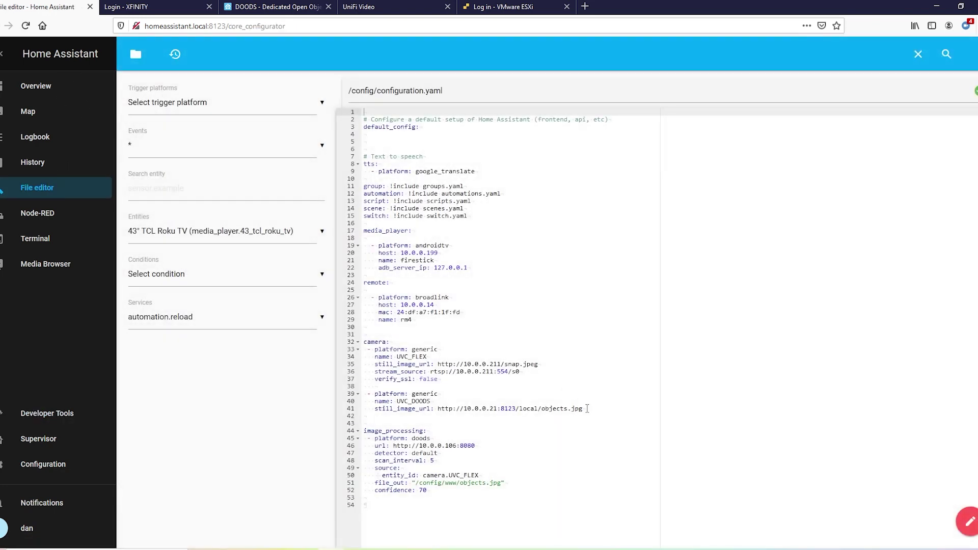
Copy the line 41 still-image URL (10.0.0.21:8123/local/objects.jpg) and view it in a new browser tab.
drag(584, 408, 439, 408)
right_click(467, 412)
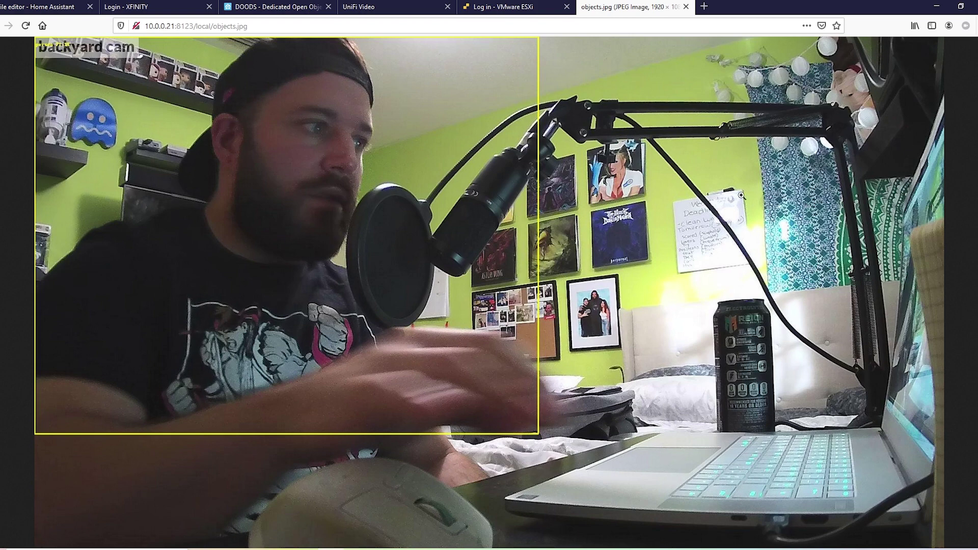
click(65, 6)
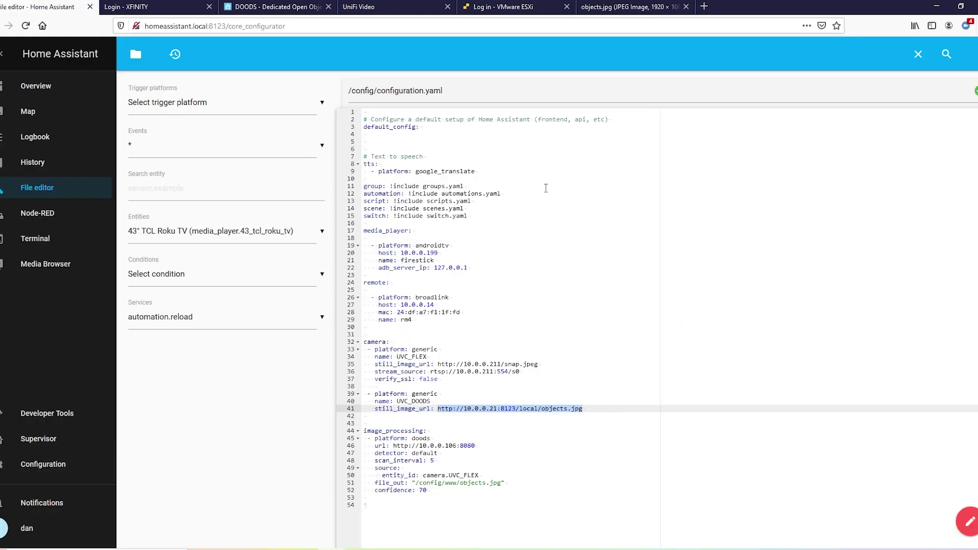
click(627, 407)
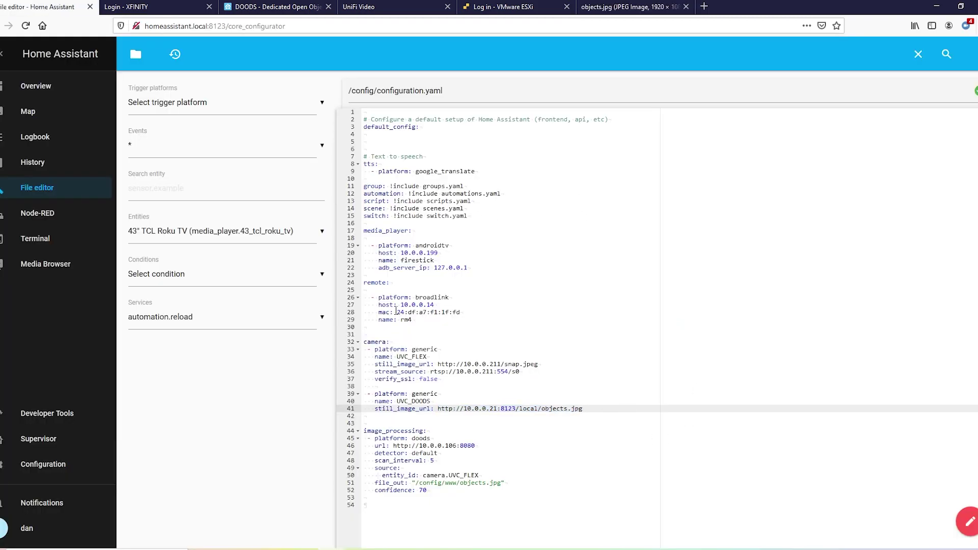
Edit the Overview camera view and start a new Picture Entity card.
click(41, 87)
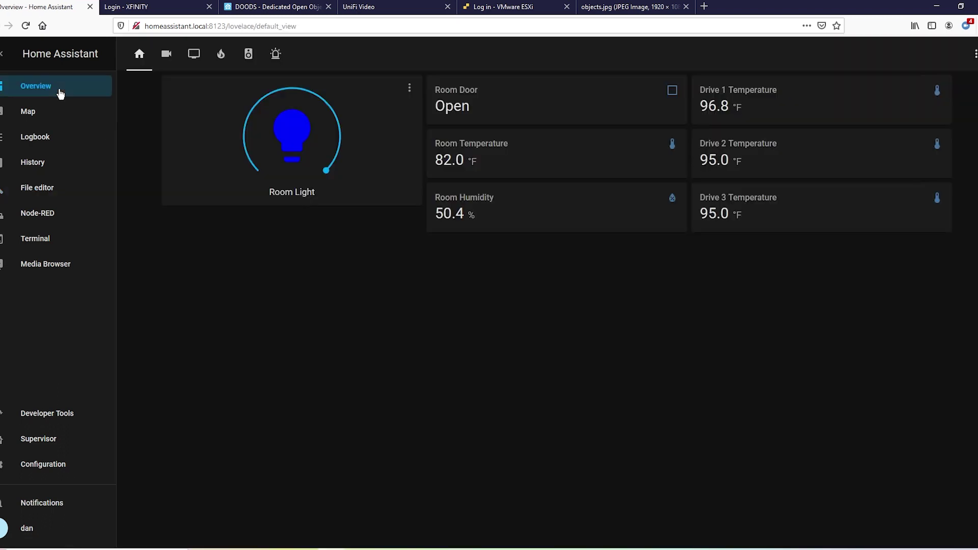
click(168, 55)
click(974, 56)
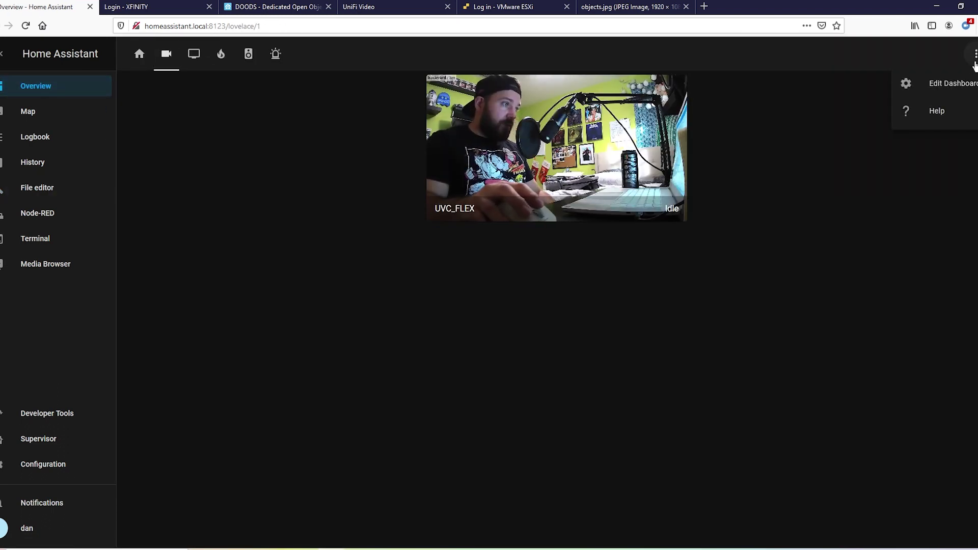
click(961, 85)
click(970, 299)
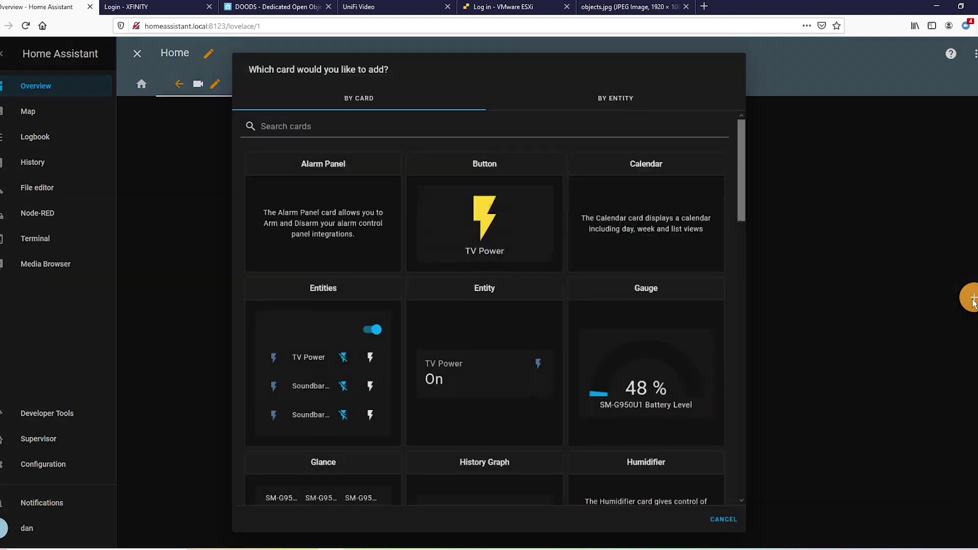
scroll(450, 336, down, 10)
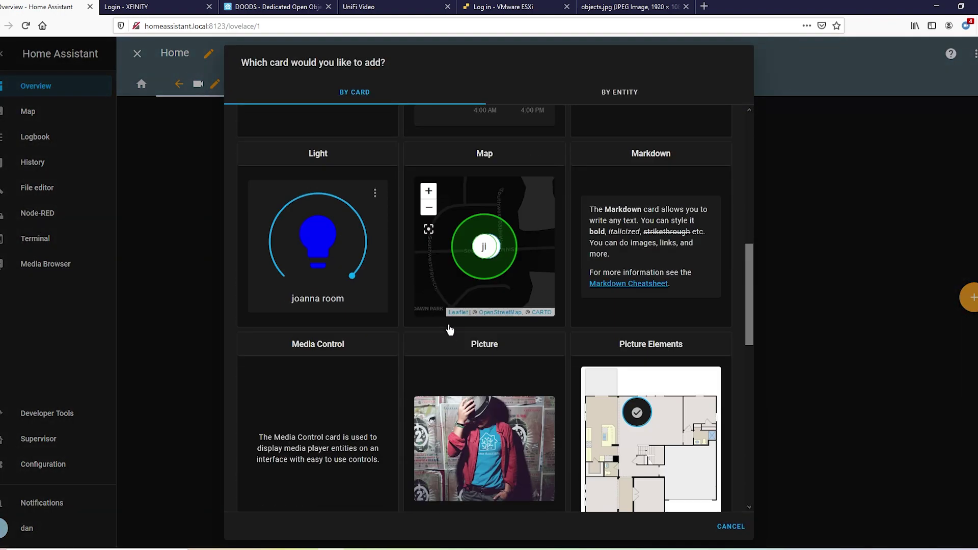
scroll(449, 330, down, 6)
click(369, 311)
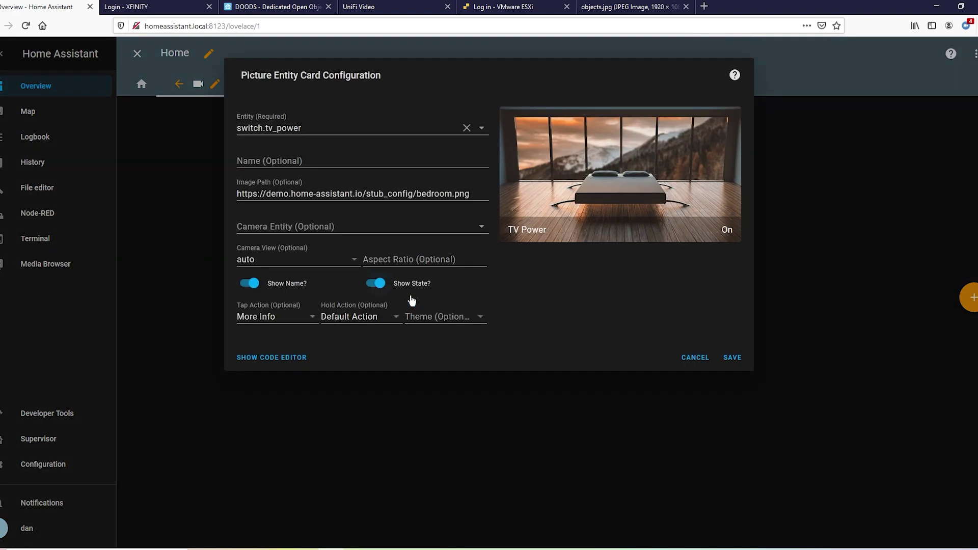
Set the card to camera.uvc_doods with live Camera View, clear the Image Path, and save.
click(456, 127)
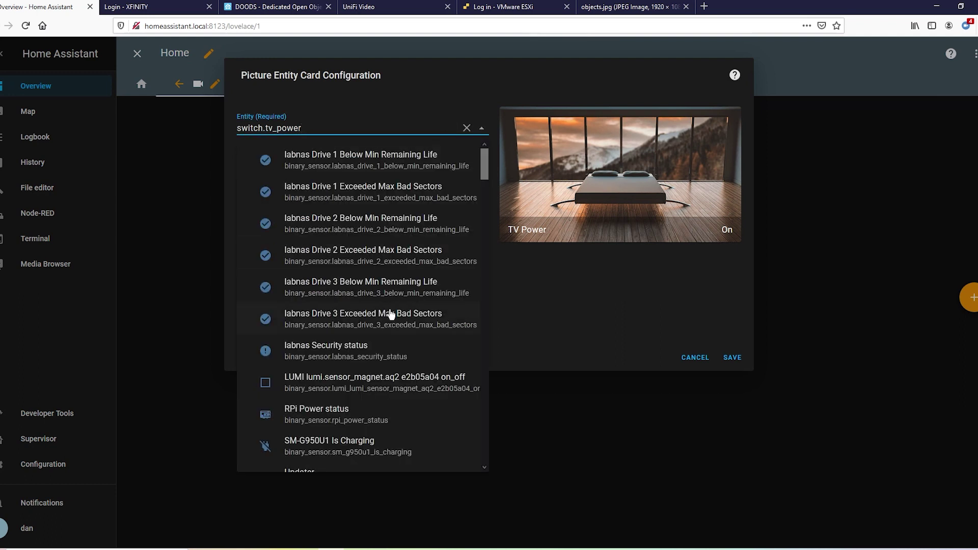
scroll(379, 300, down, 3)
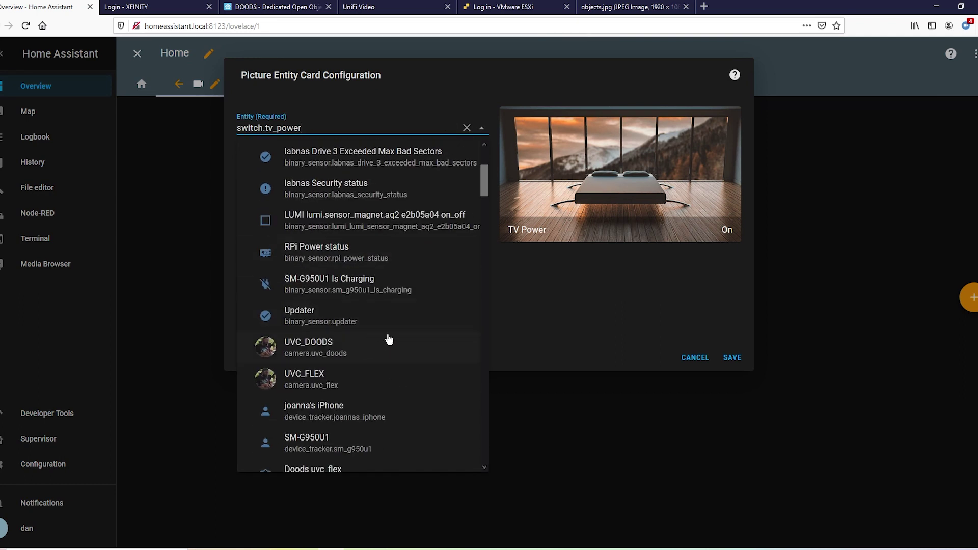
click(322, 351)
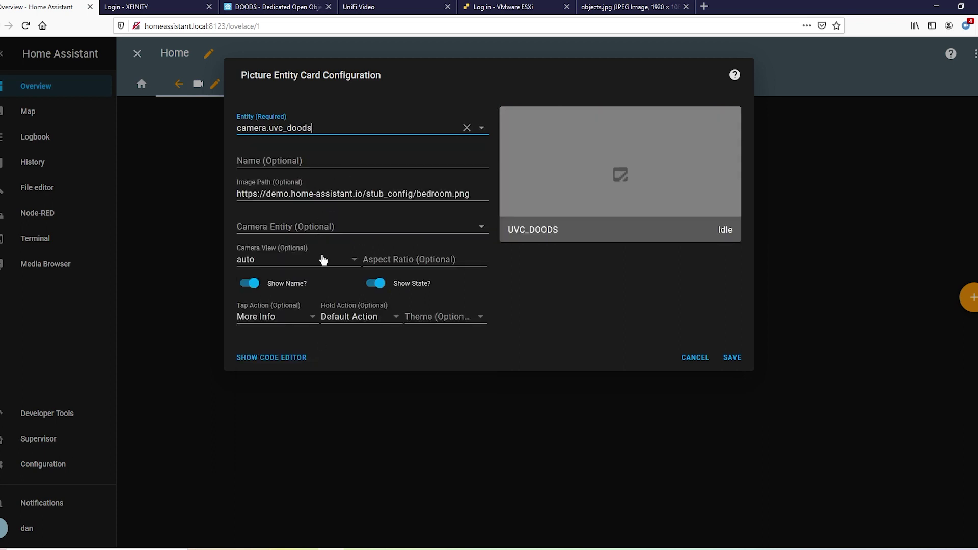
click(316, 262)
click(340, 285)
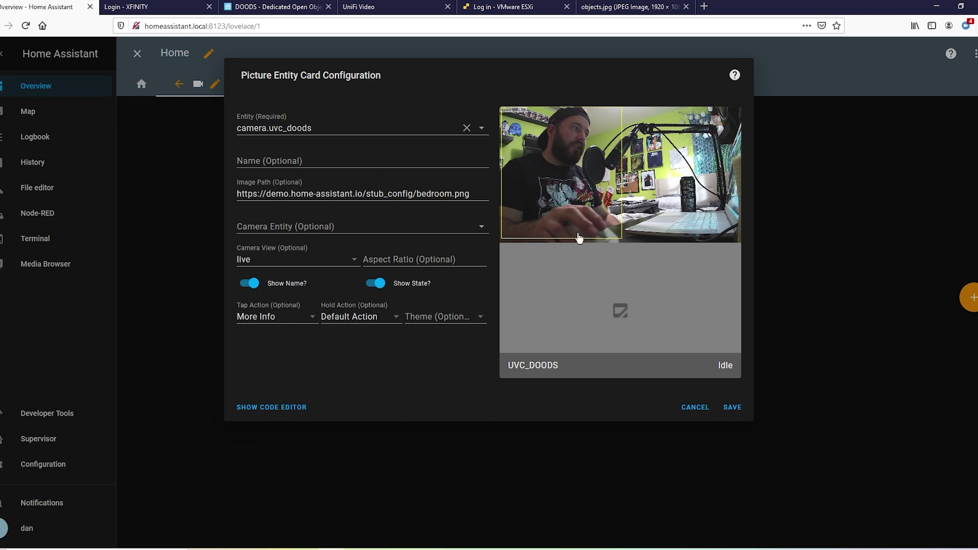
click(467, 193)
key(ctrl+a)
key(BackSpace)
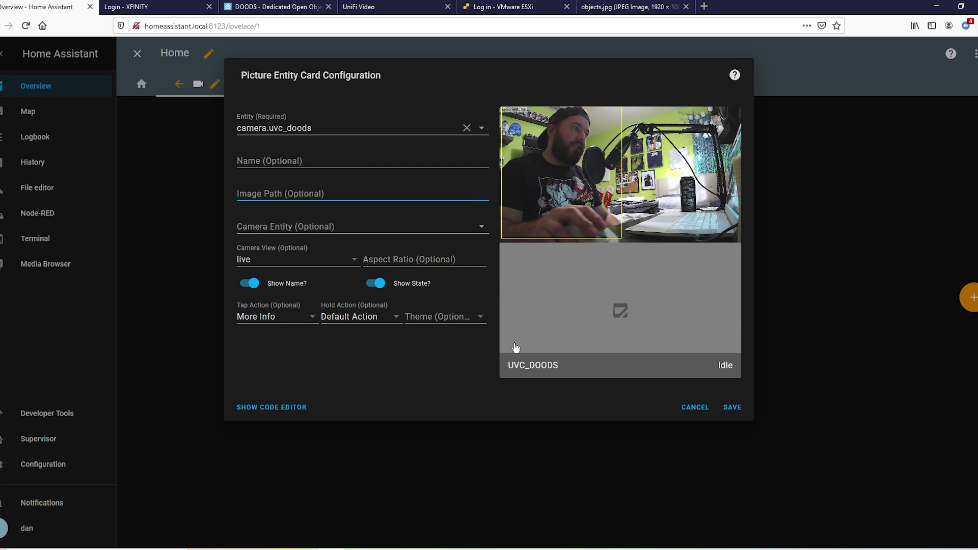
click(732, 408)
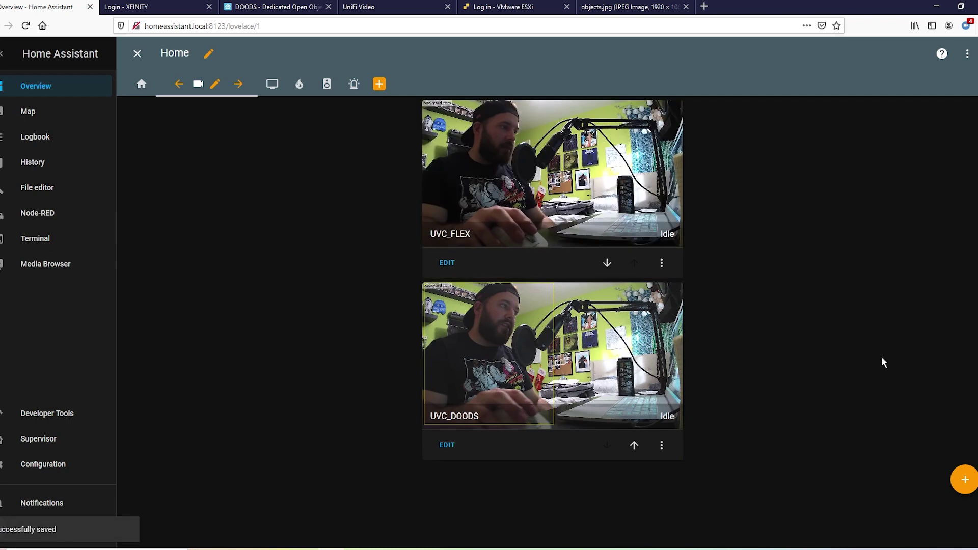